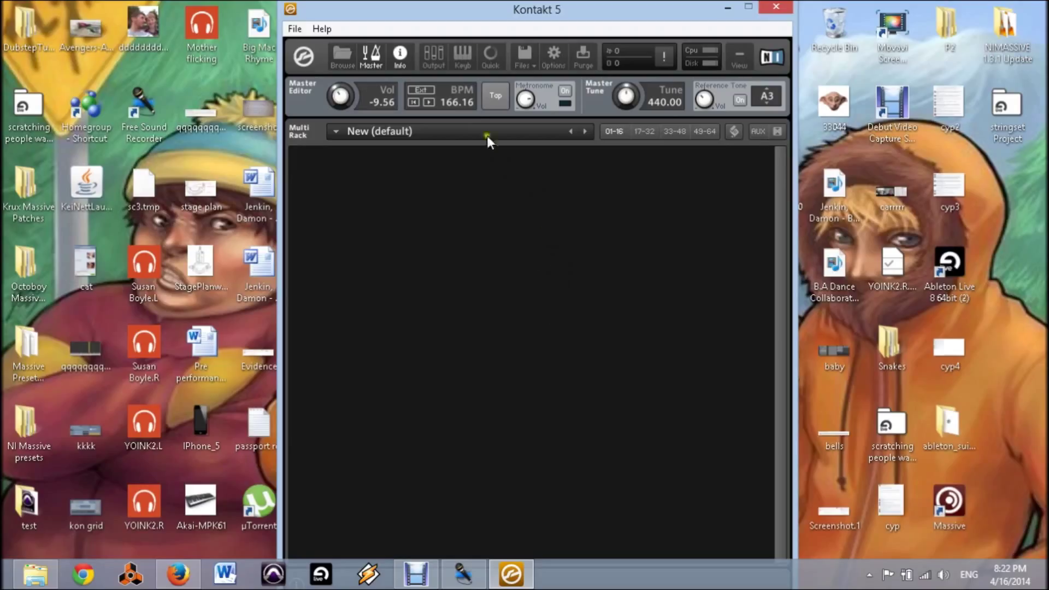
- Browse Factory Selection > Instruments > Synth and drag Bass - Monster.nki into the empty rack
left_click(340, 55)
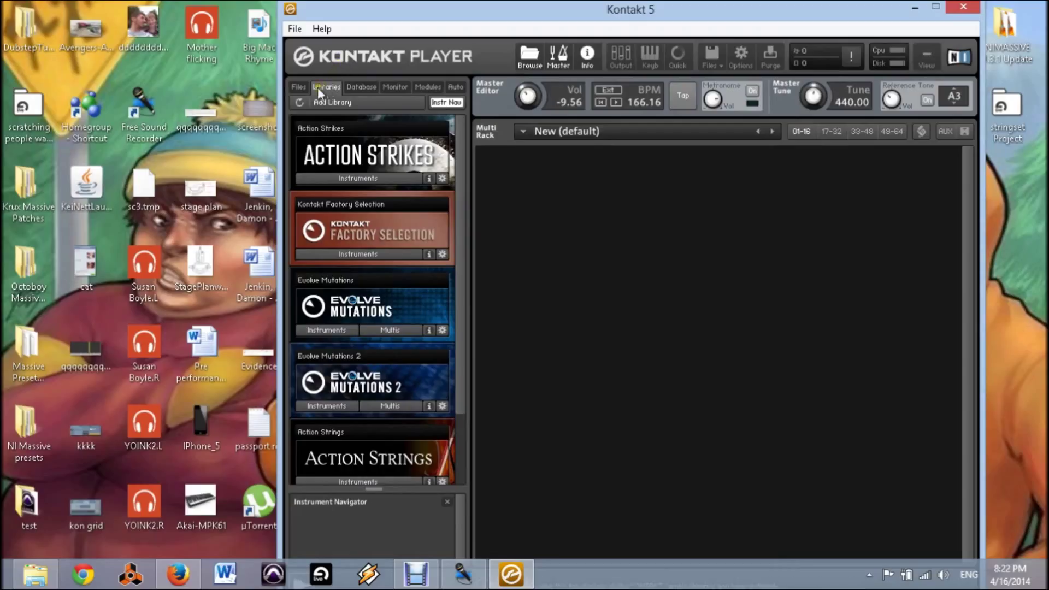
left_click(298, 86)
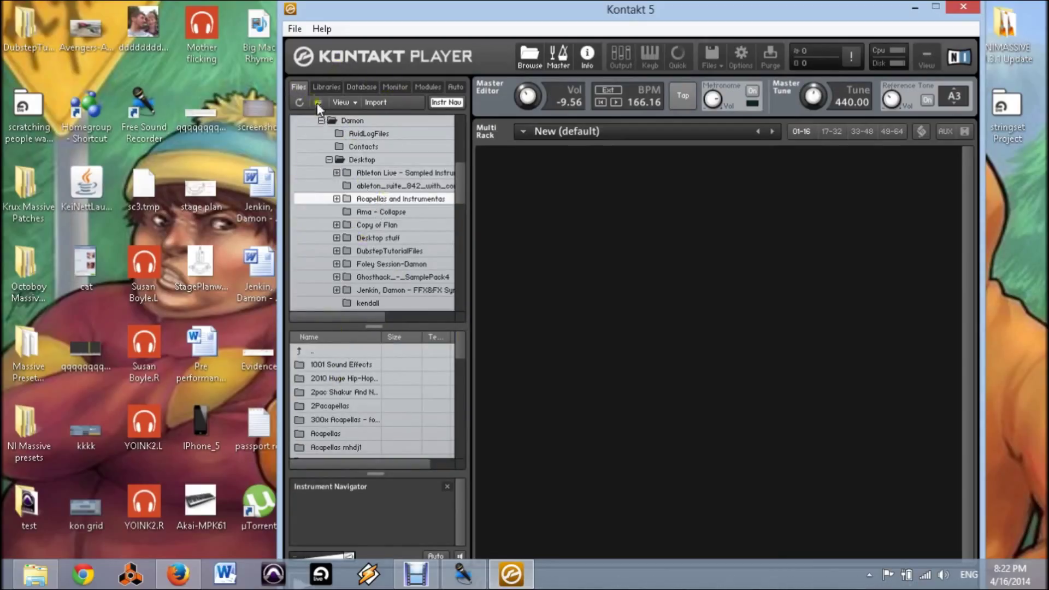
left_click(321, 86)
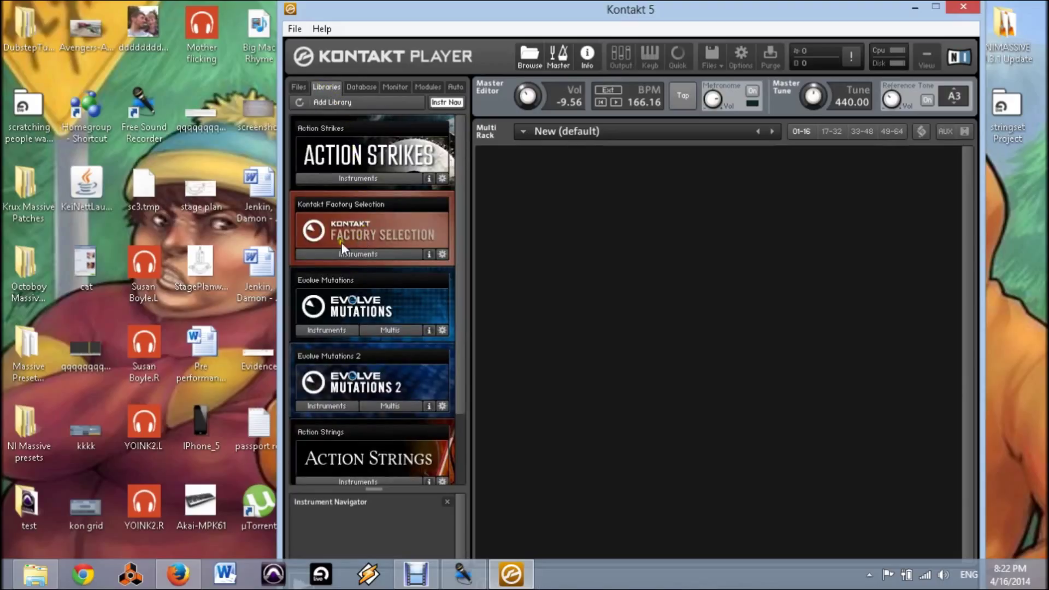
left_click(369, 251)
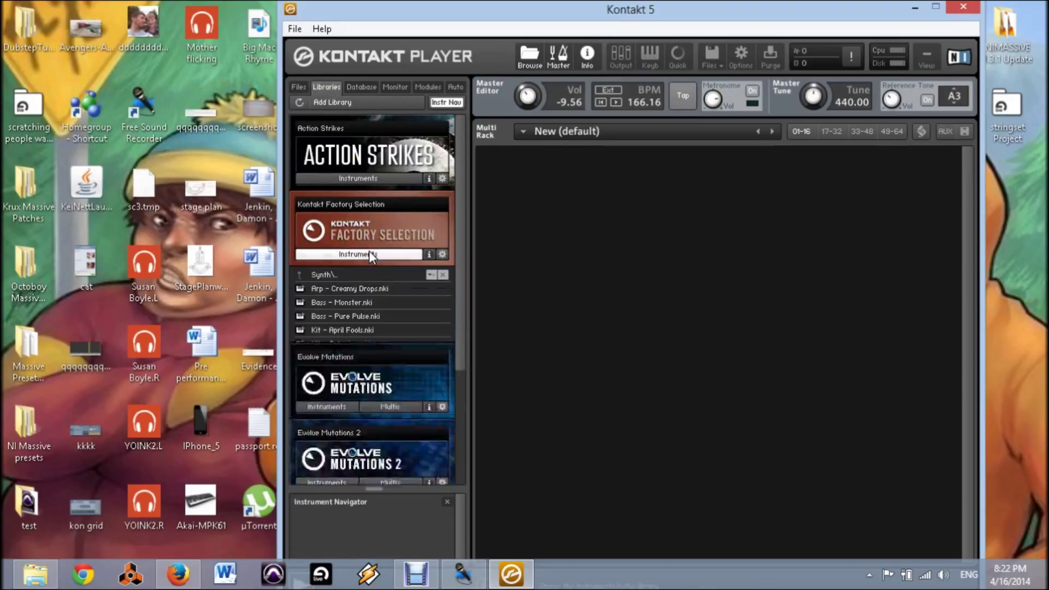
double_click(318, 274)
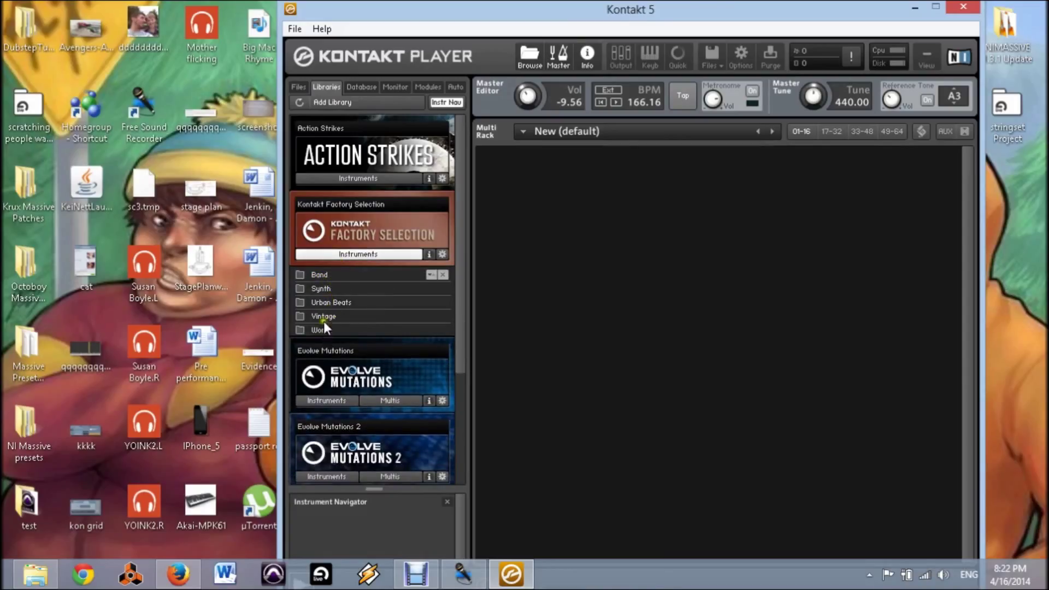
double_click(320, 288)
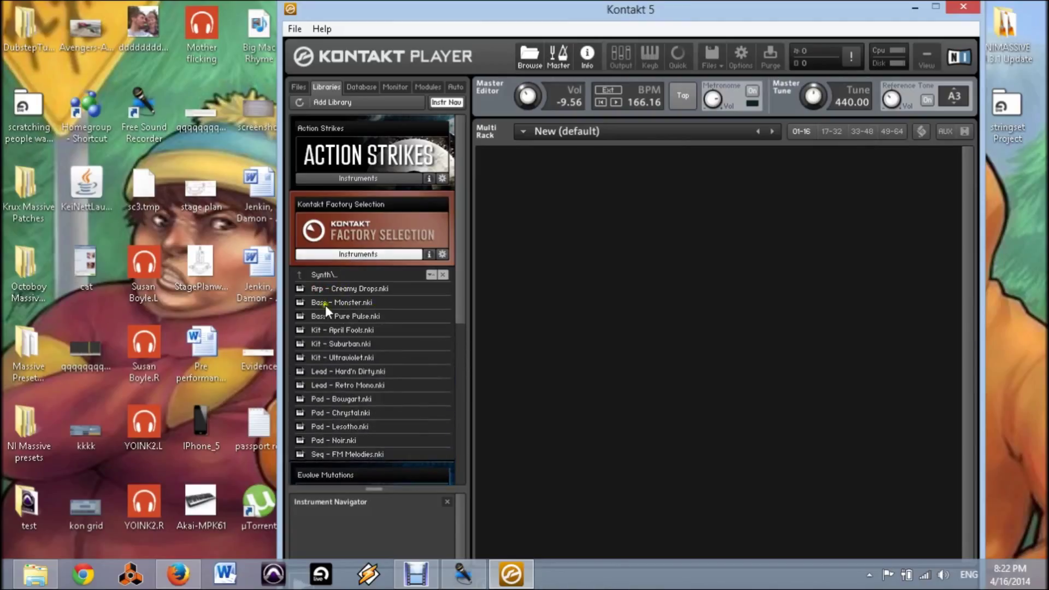
left_click(327, 302)
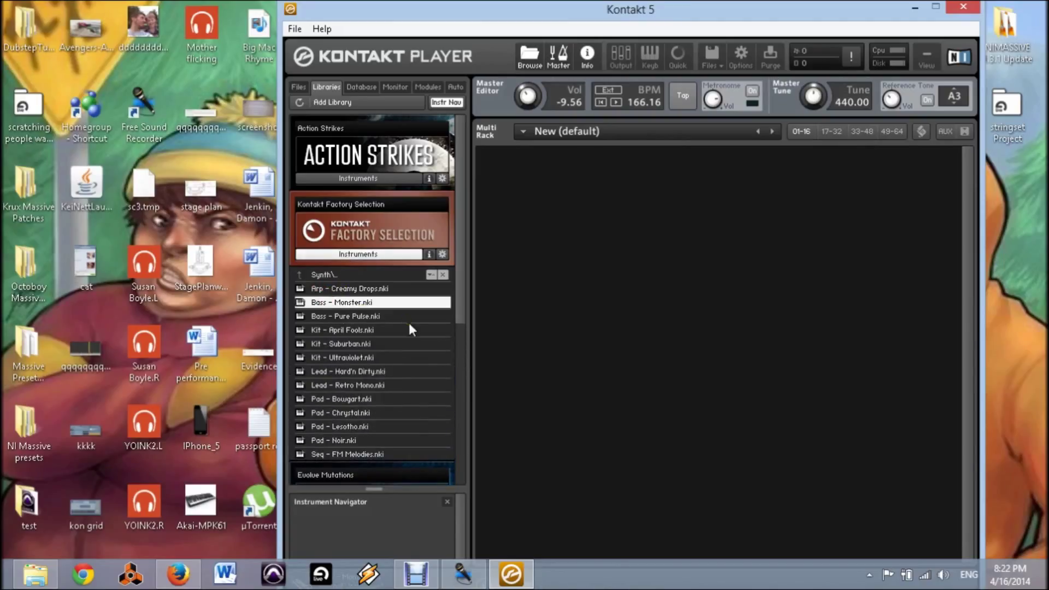
left_click_drag(339, 302, 705, 255)
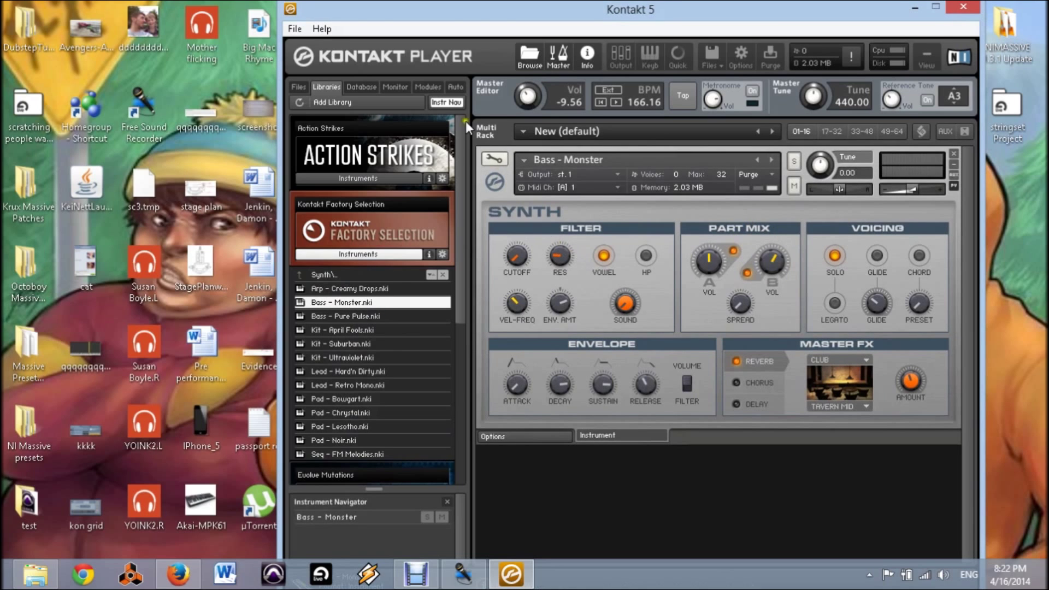
- Hide the browser, enter edit mode on Bass - Monster, and show the Group Editor with Layer 1 and Layer 2
left_click(528, 57)
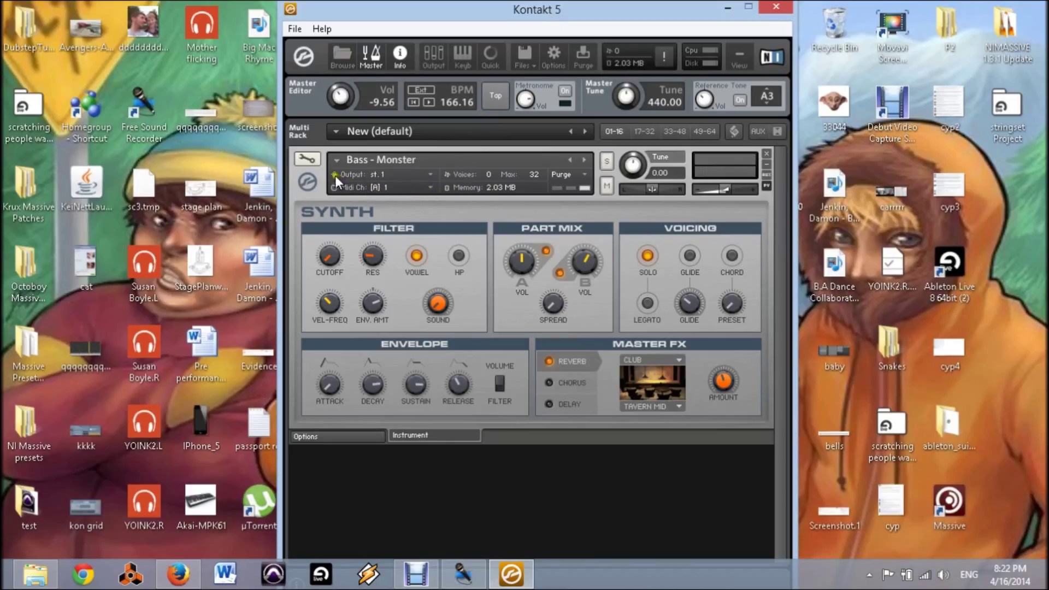
left_click(308, 160)
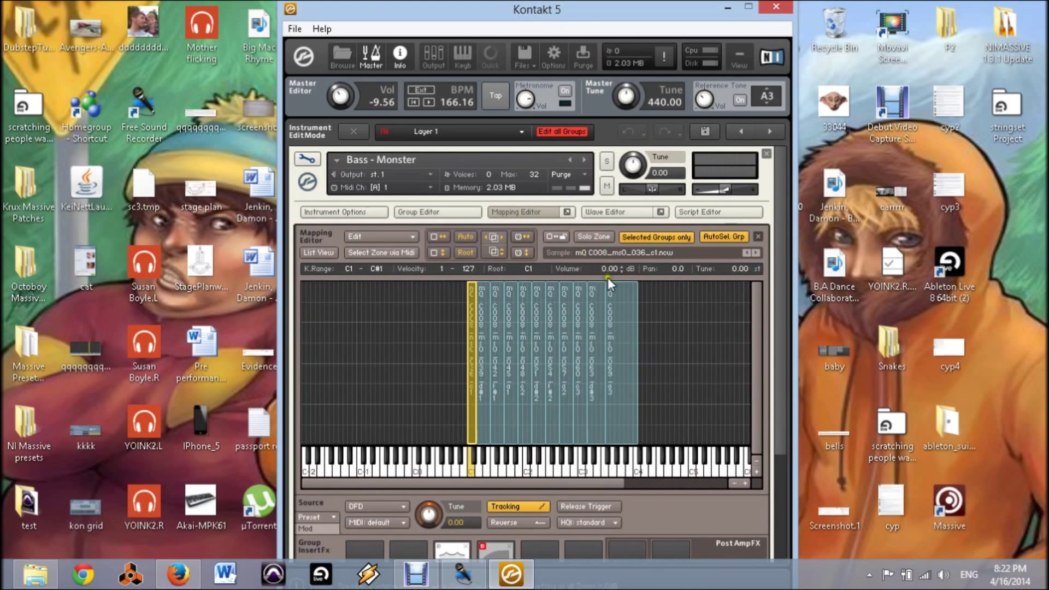
left_click(530, 213)
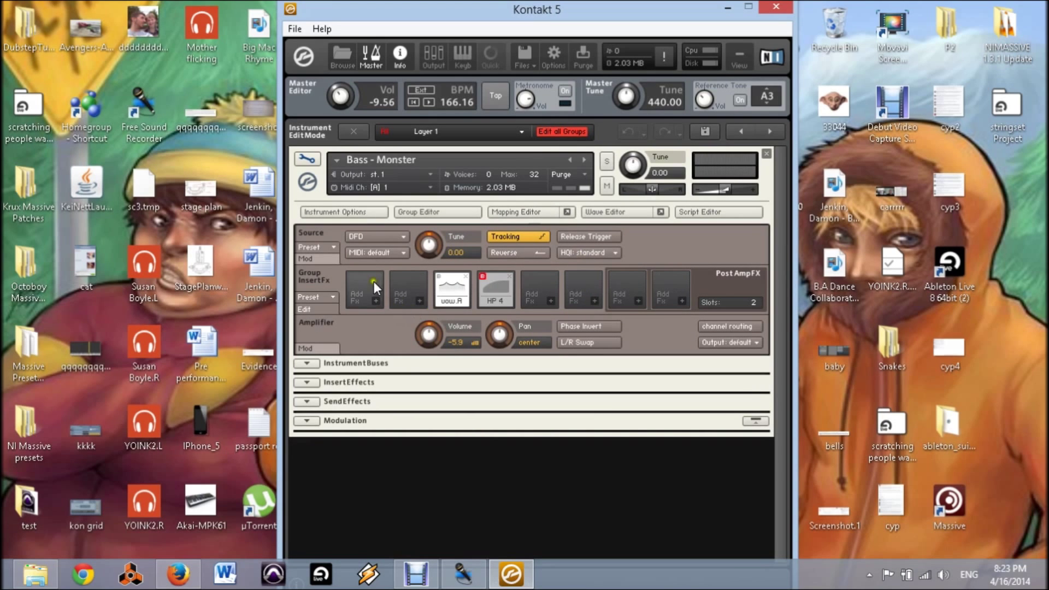
left_click(430, 212)
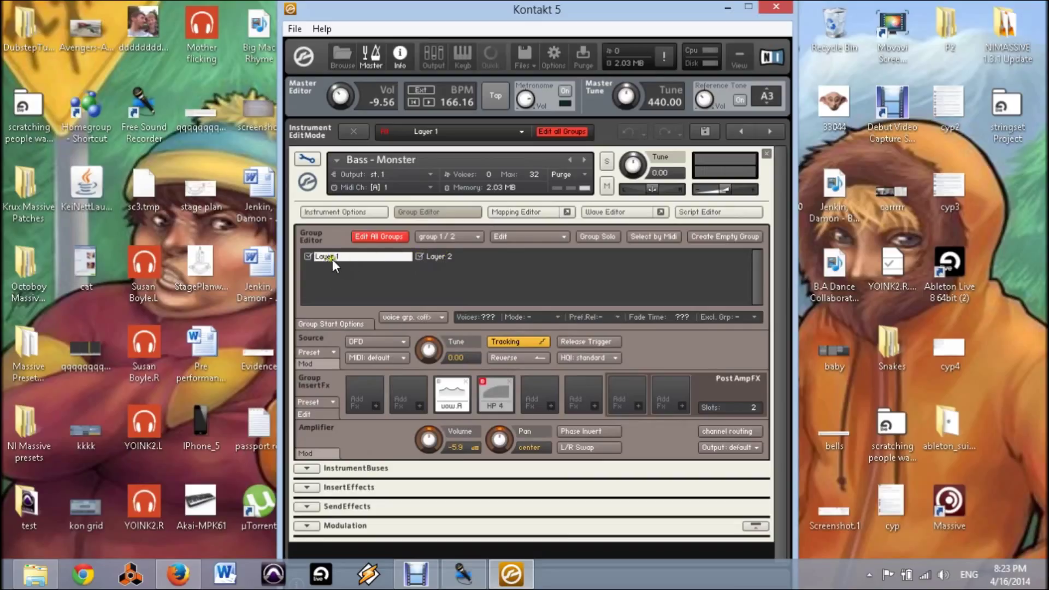
- Duplicate the Layer 2 group, then delete that extra copy along with its zones
left_click(434, 257)
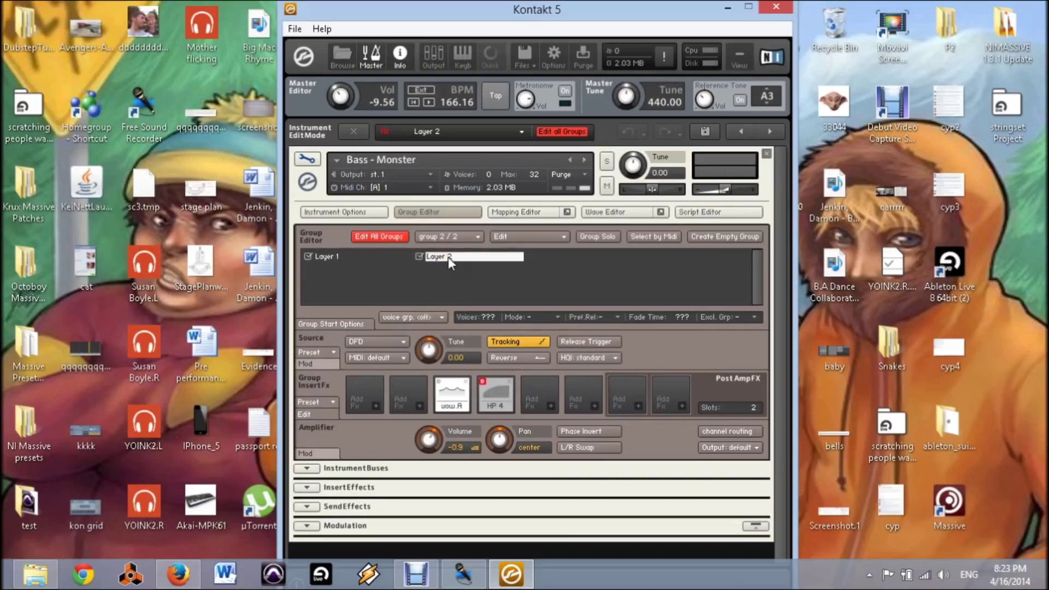
right_click(448, 257)
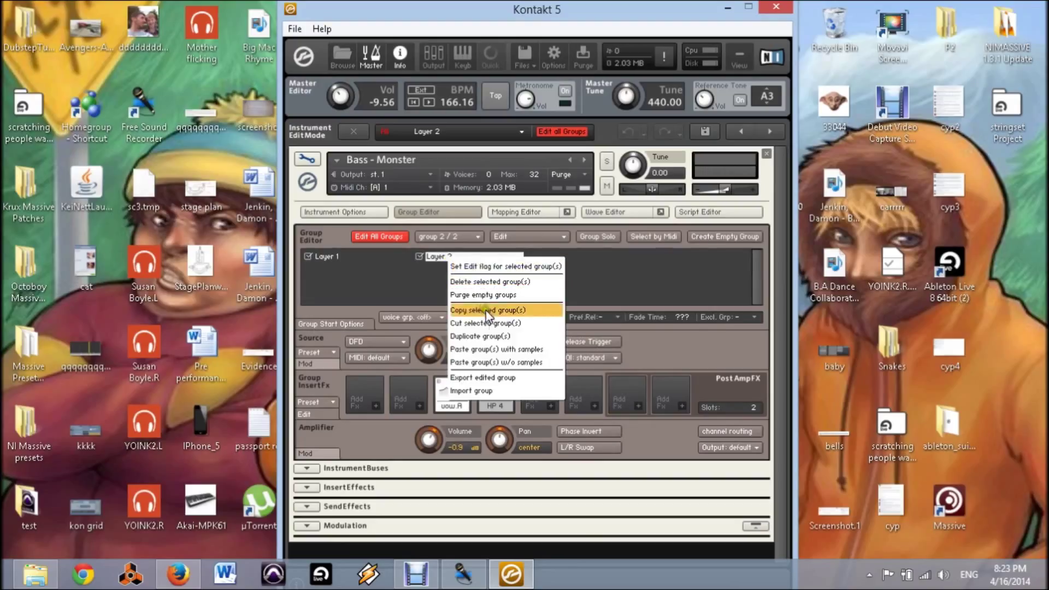
left_click(496, 337)
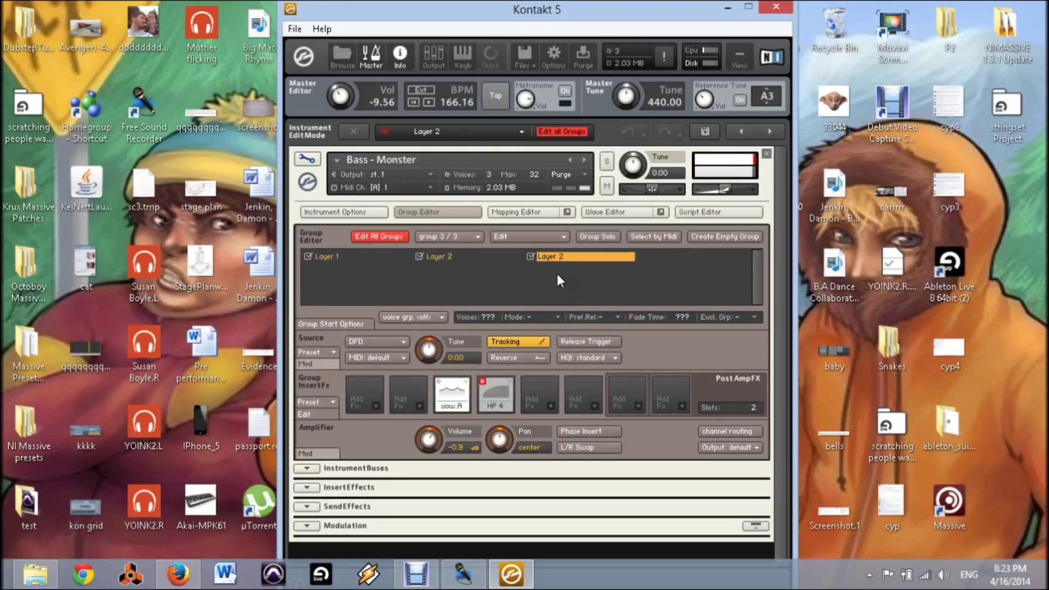
right_click(557, 257)
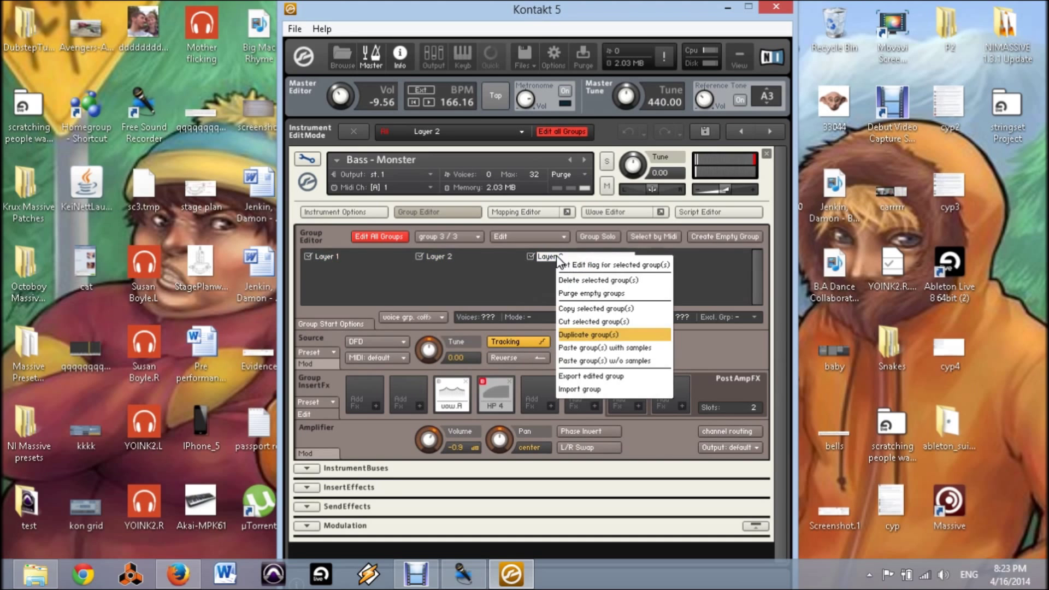
left_click(588, 278)
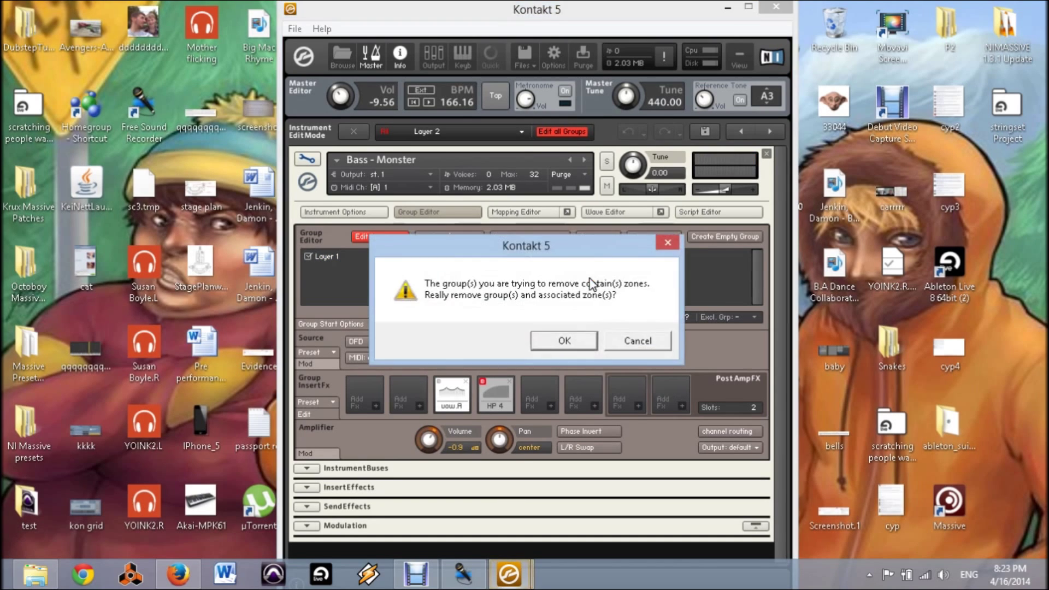
left_click(568, 336)
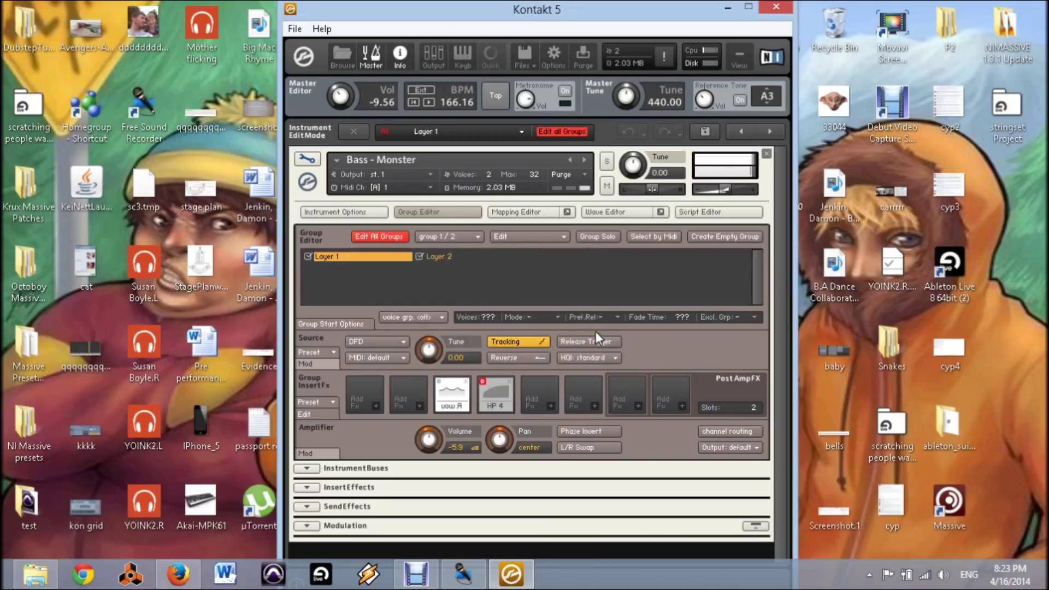
- Duplicate Layer 1 and tune only the copy to -1.00, then re-enable Edit All Groups
right_click(384, 259)
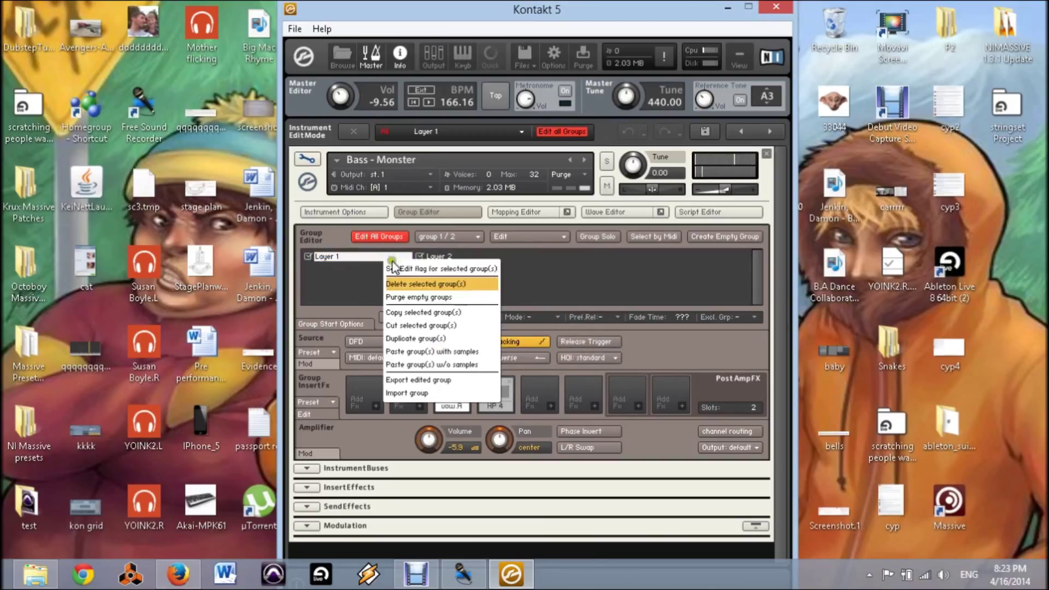
left_click(415, 338)
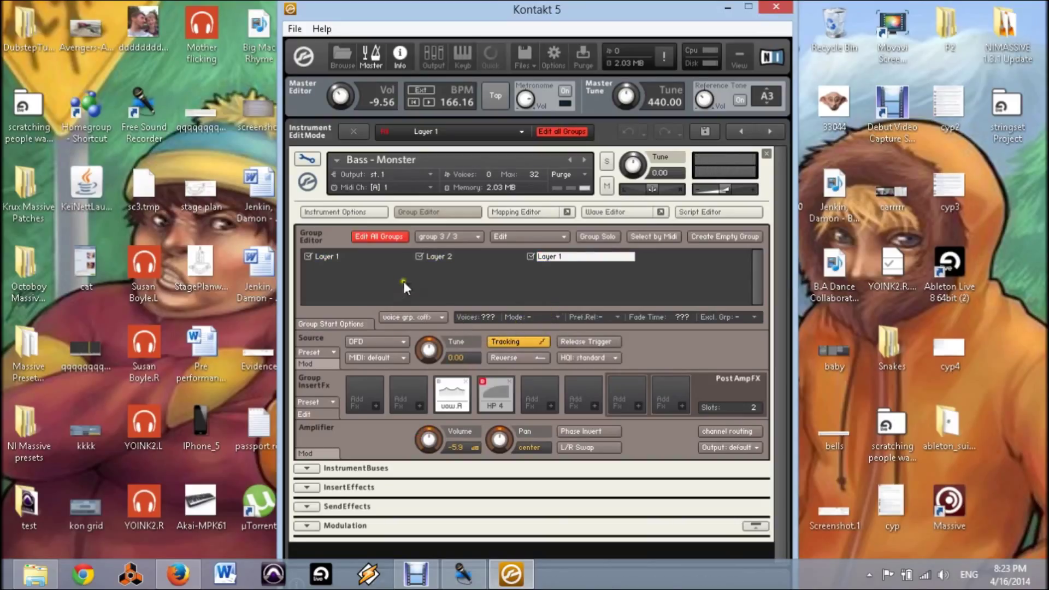
left_click(392, 235)
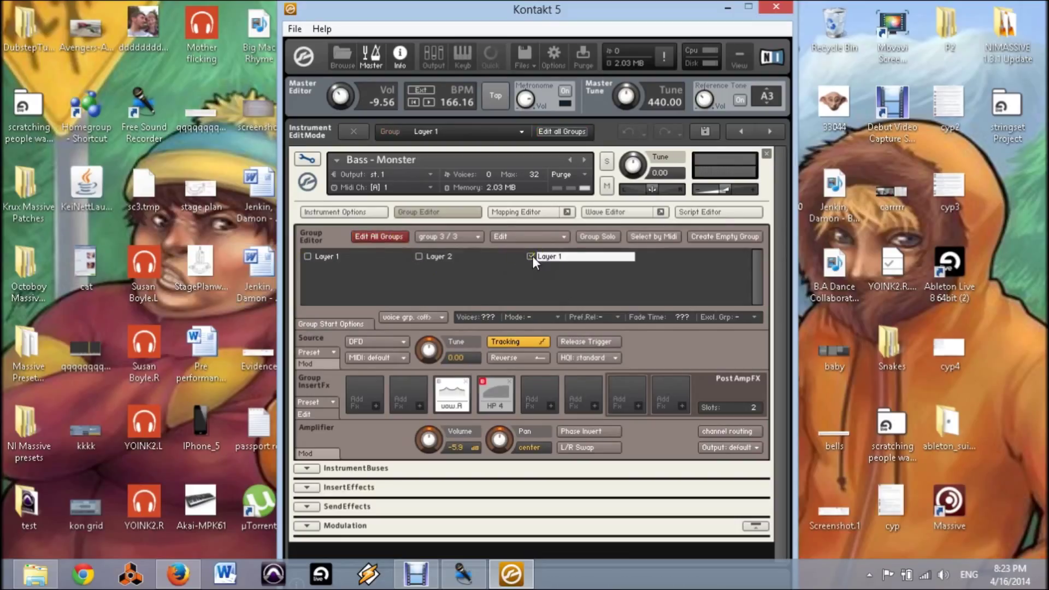
left_click_drag(428, 353, 428, 355)
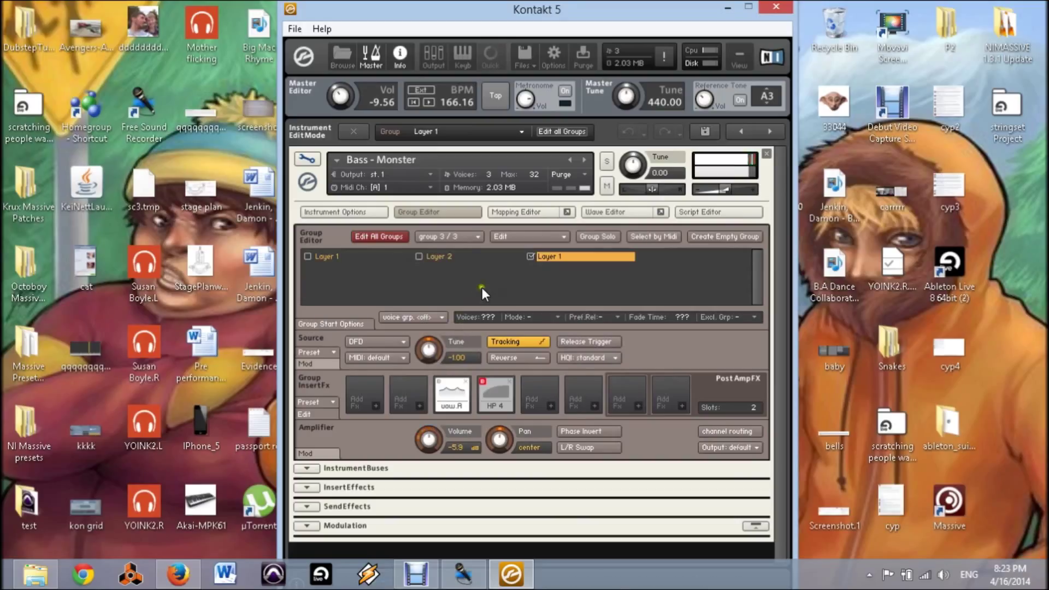
left_click(388, 239)
- Exit edit mode and save the multi as ScaryBass with Files > Save multi as
left_click(440, 212)
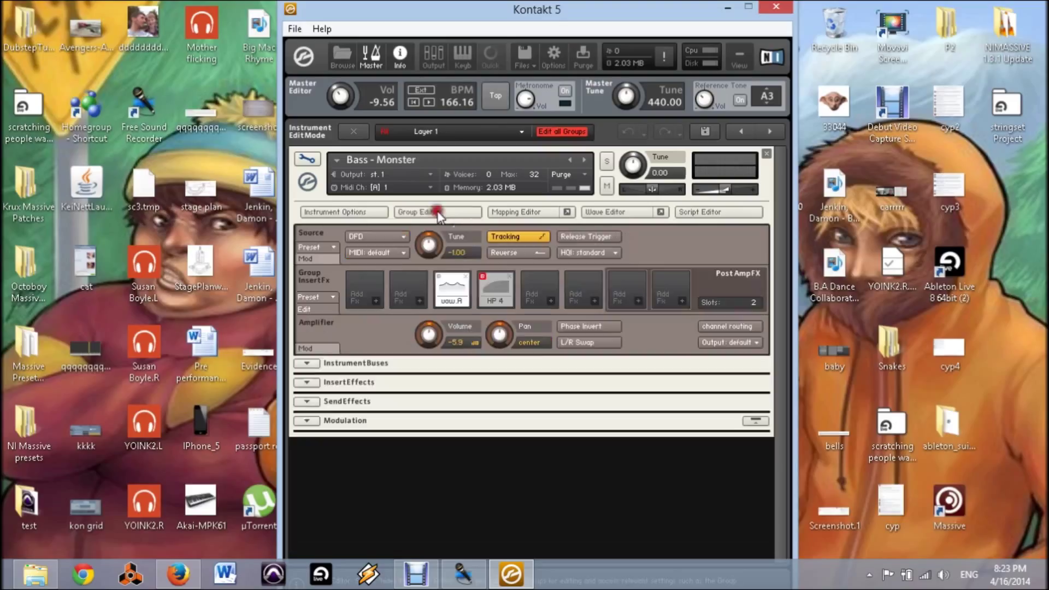
left_click(308, 159)
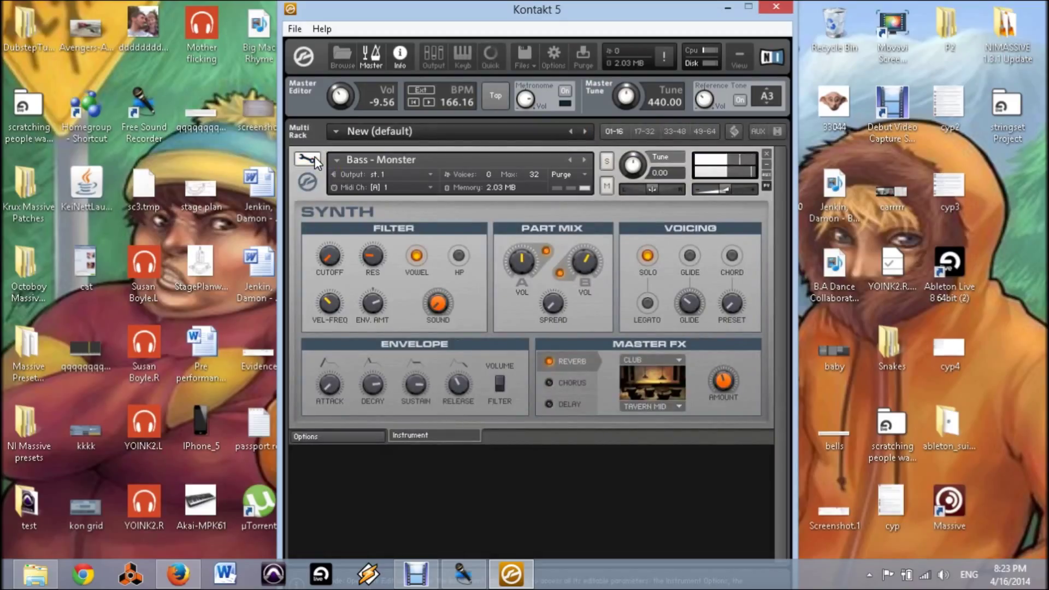
left_click(528, 58)
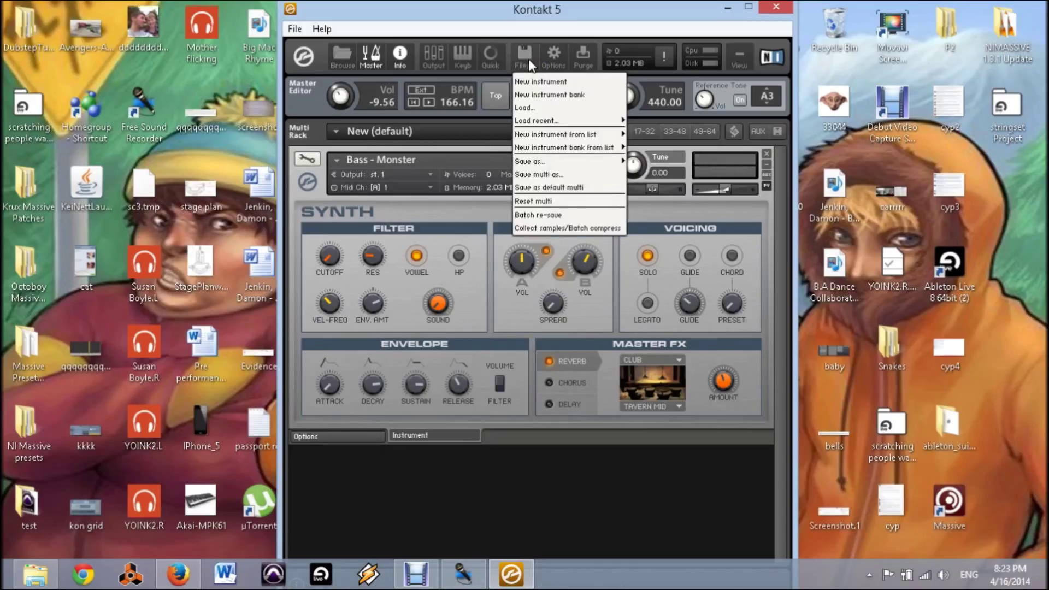
left_click(545, 174)
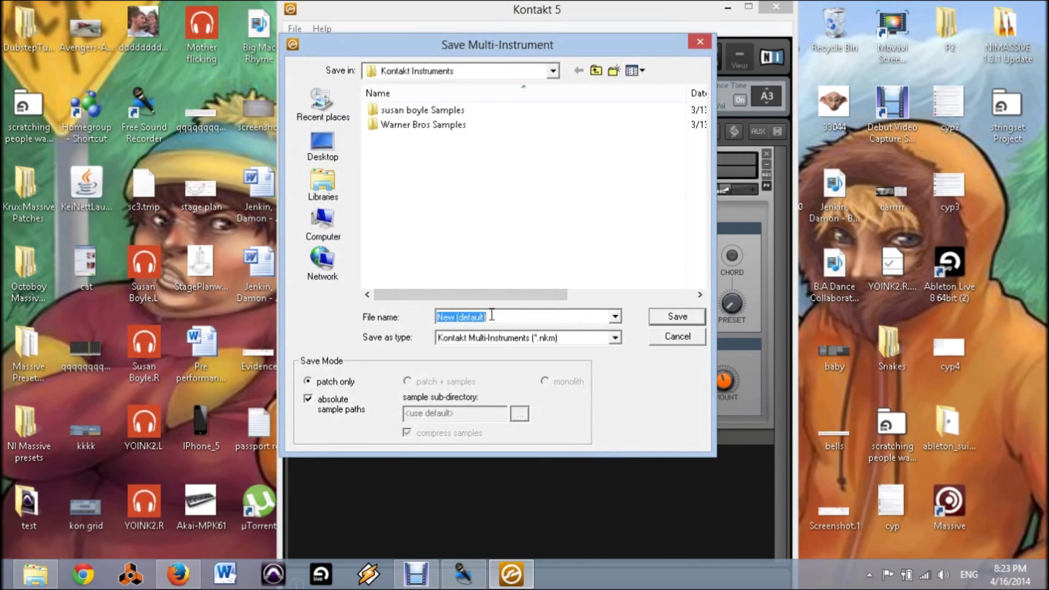
type("ScaryBass")
left_click(664, 318)
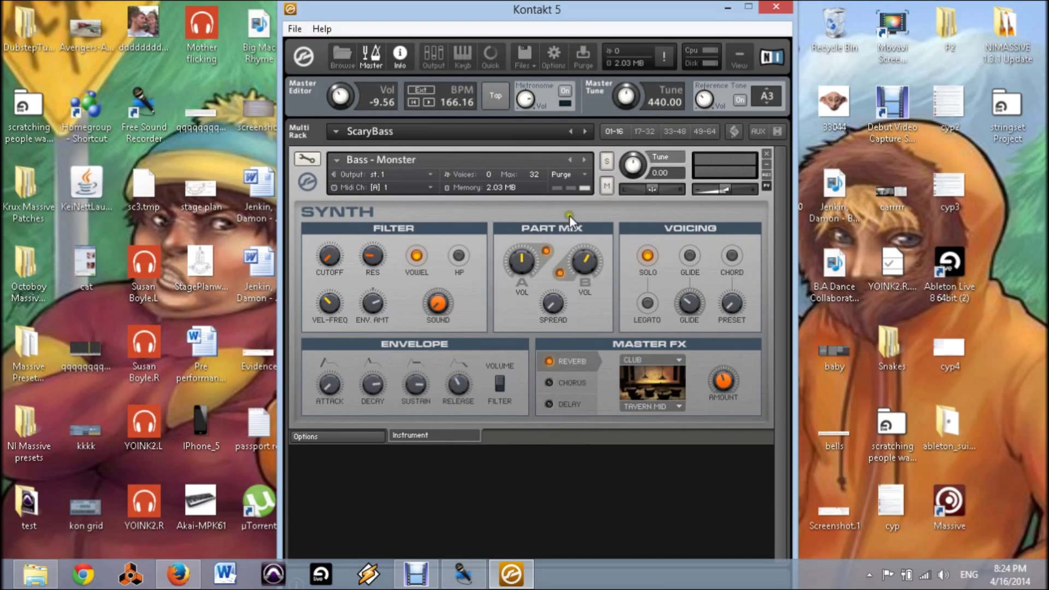
left_click(524, 55)
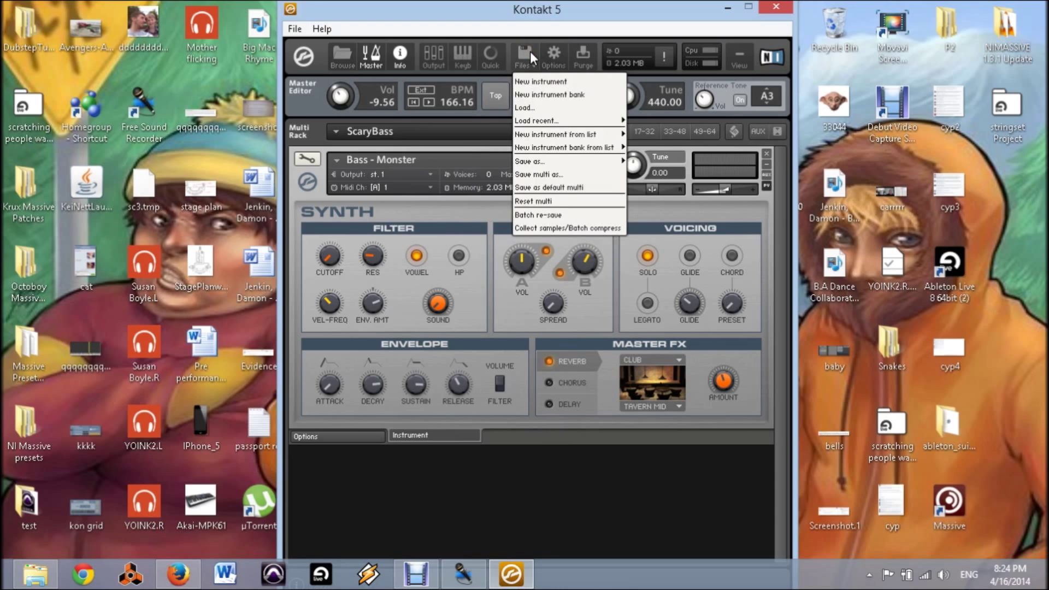
- Load ScaryBass.nkm from recent files and merge it instead of replacing, adding a second Bass - Monster
left_click(557, 108)
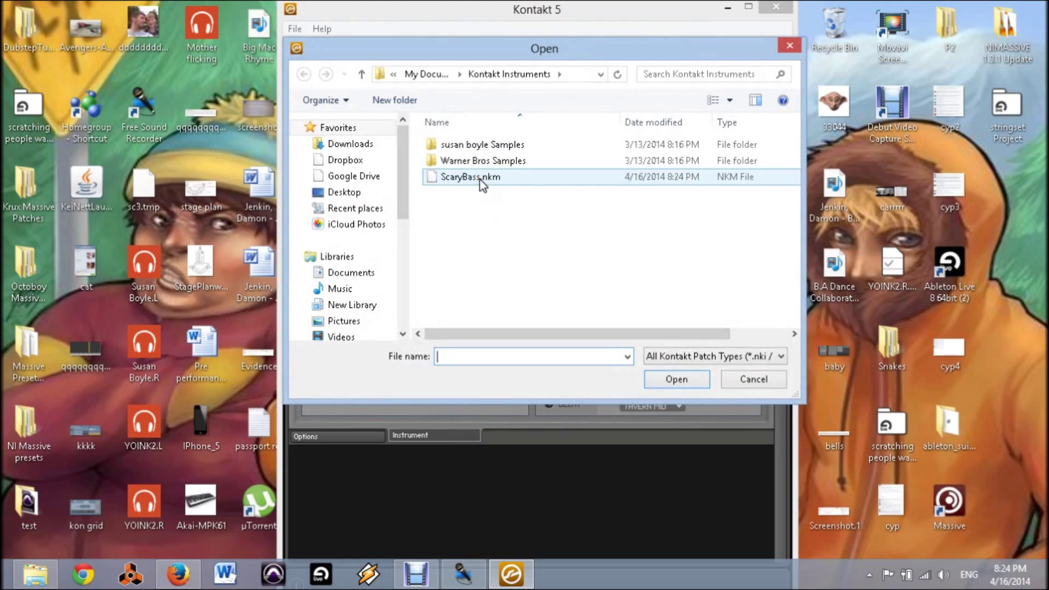
left_click(790, 47)
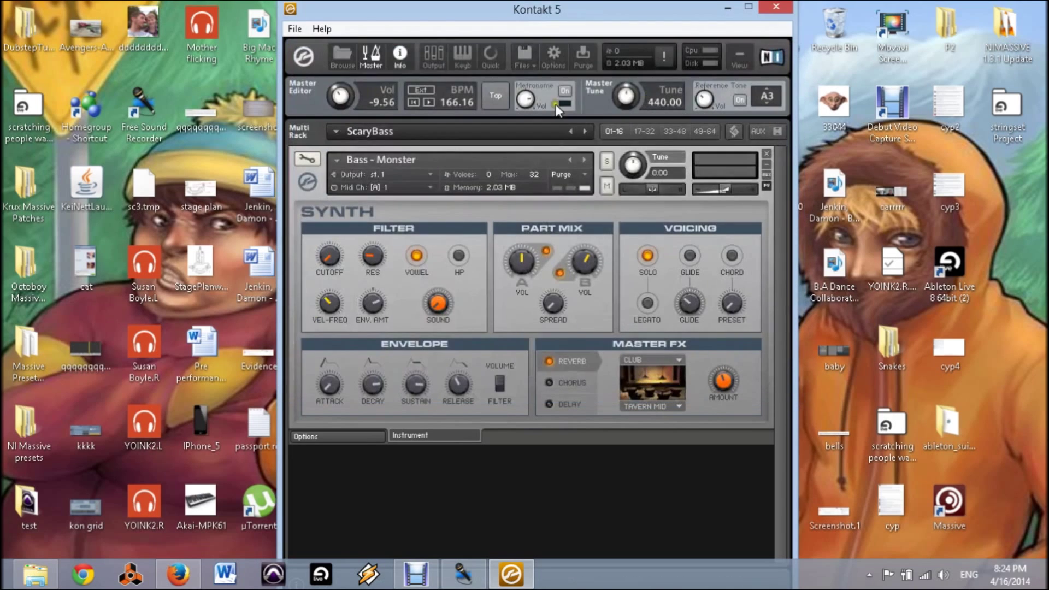
left_click(522, 65)
mouse_move(601, 124)
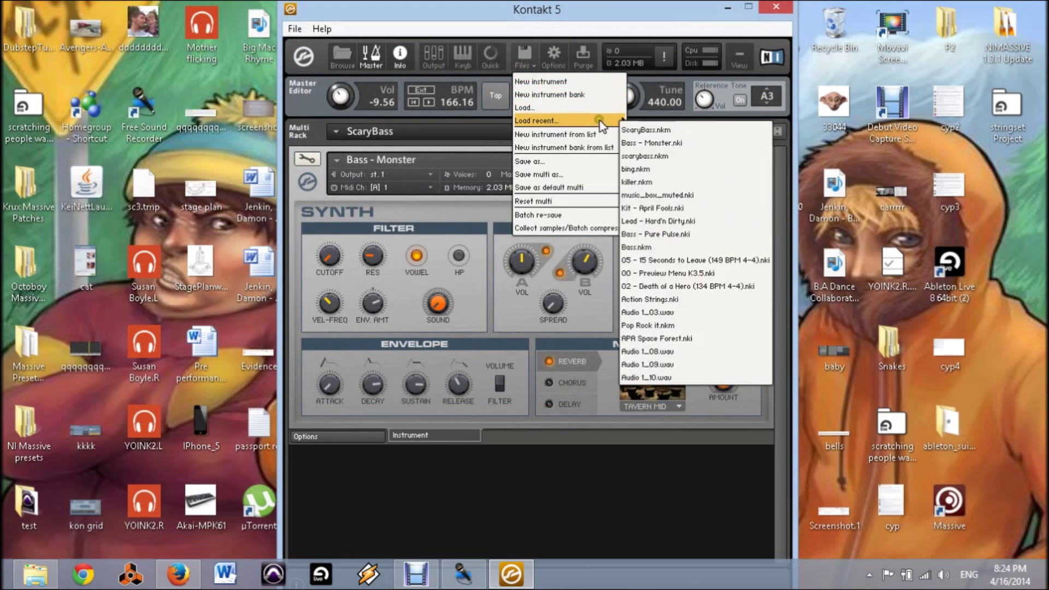
left_click(672, 130)
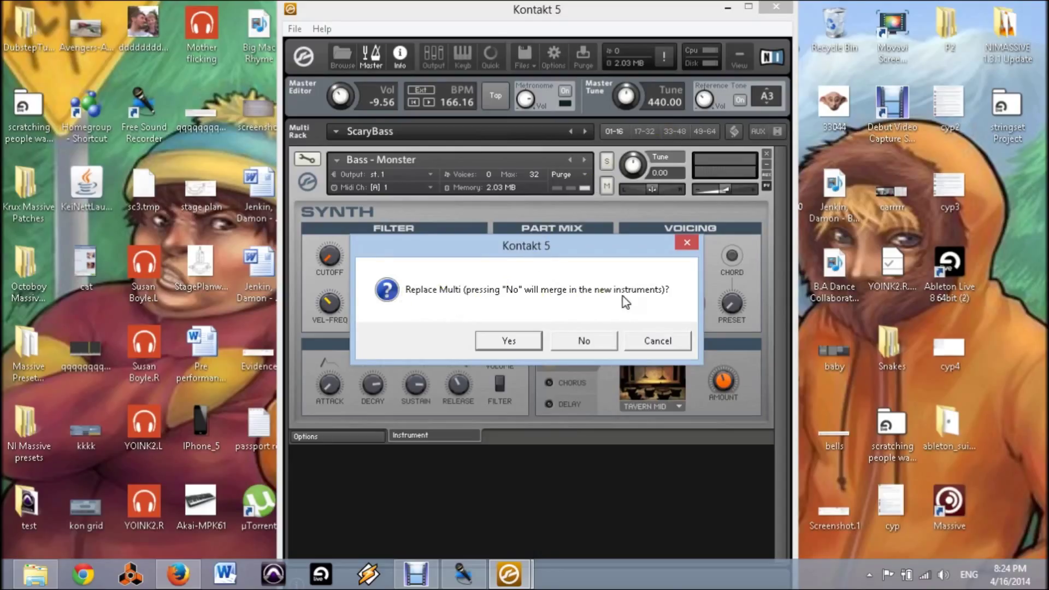
left_click(576, 343)
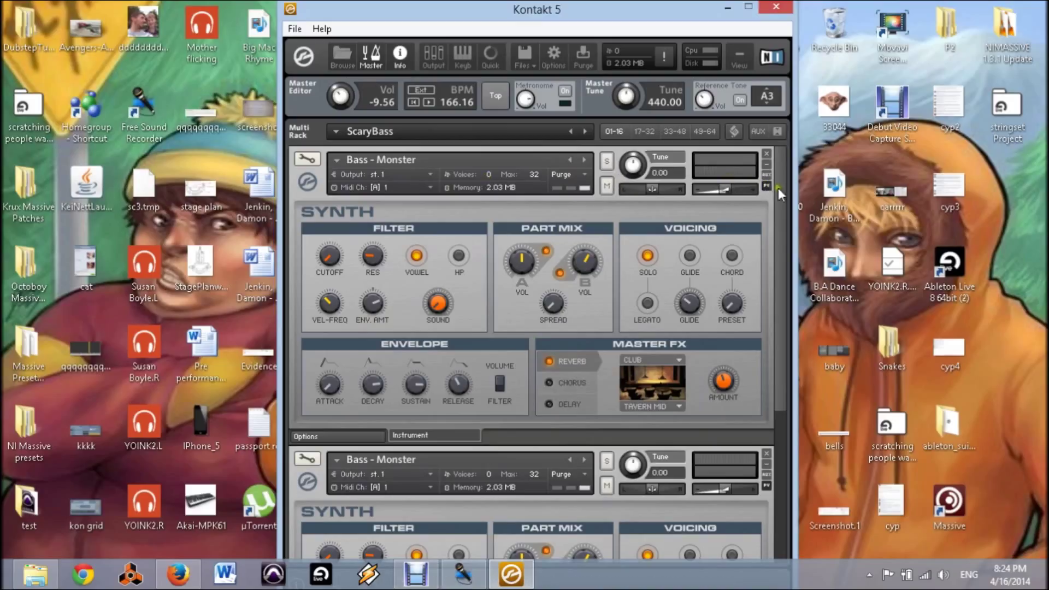
left_click_drag(779, 188, 781, 390)
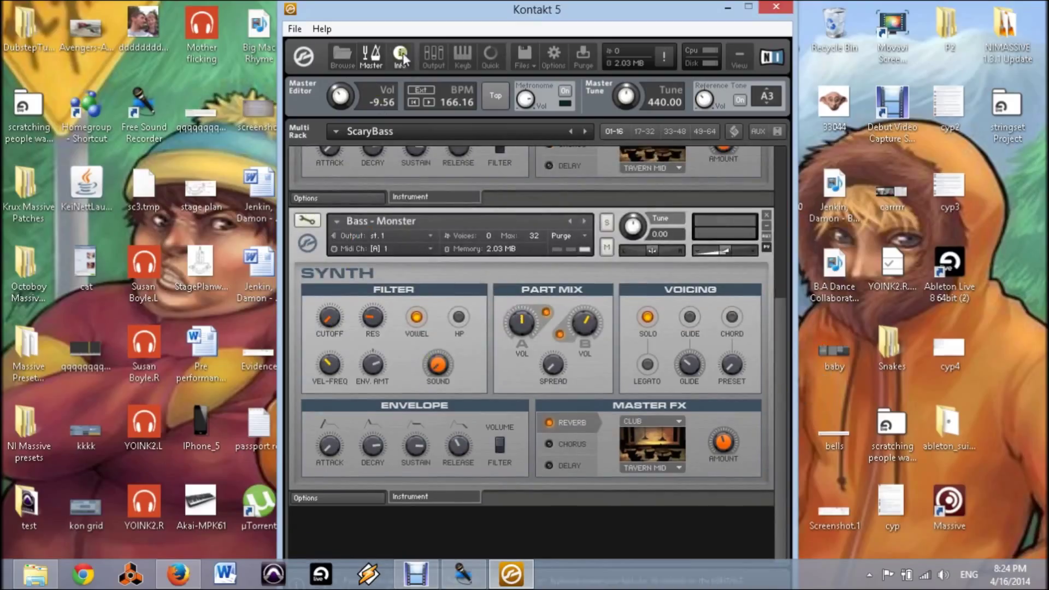
- Lower the st.1 output fader to -8.3 and set the instrument to MIDI port A channel 1
left_click(440, 54)
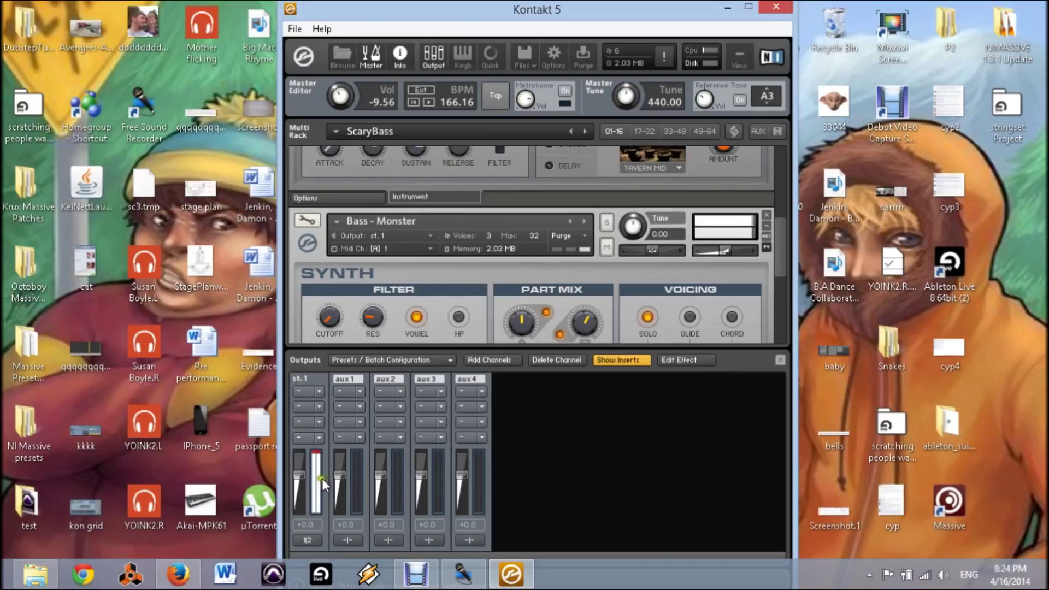
left_click_drag(300, 475, 298, 487)
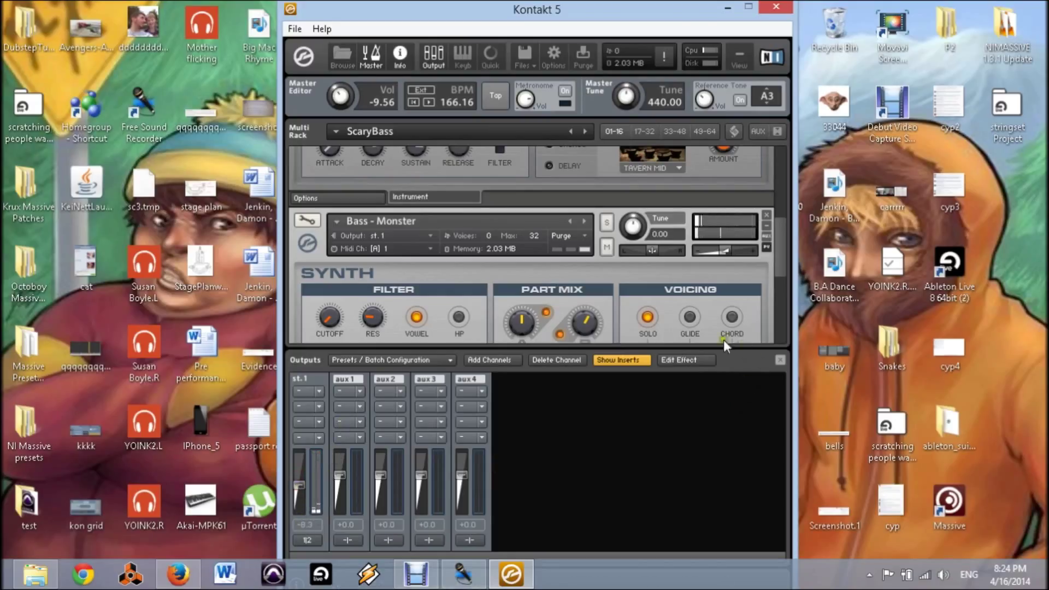
left_click(389, 248)
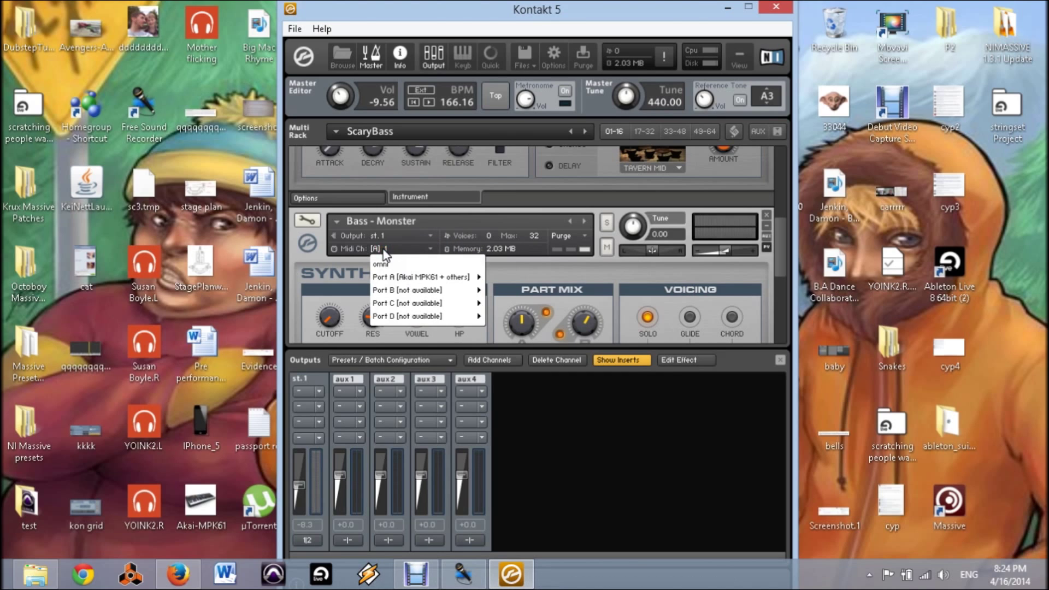
mouse_move(470, 277)
left_click(494, 279)
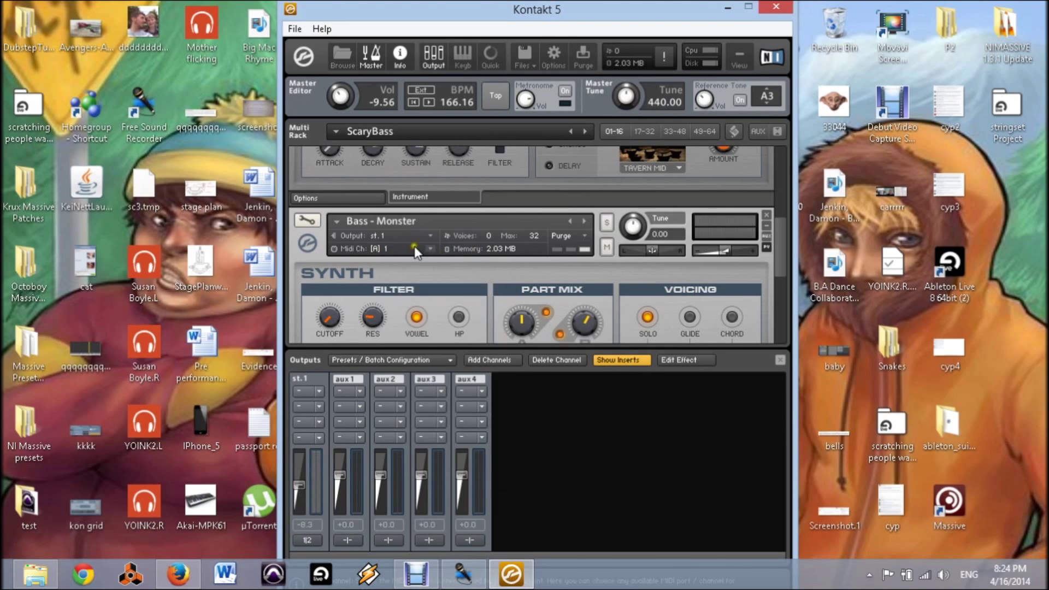
- Keep the top Bass - Monster on output st.1 and MIDI port A channel 1, then close the Output panel
scroll(415, 246, "down", 4)
scroll(414, 242, "up", 4)
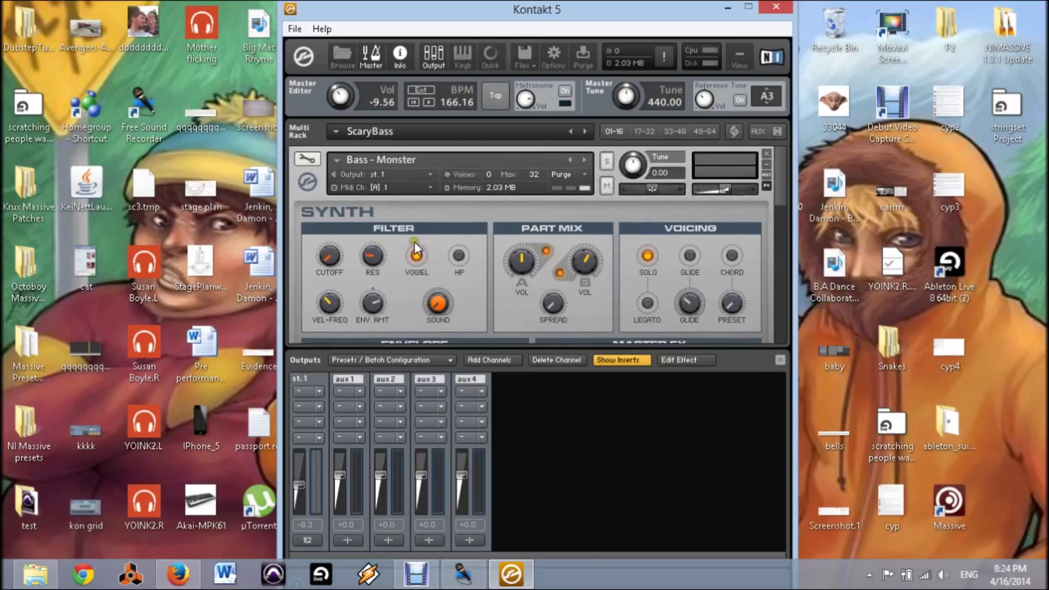
left_click(429, 176)
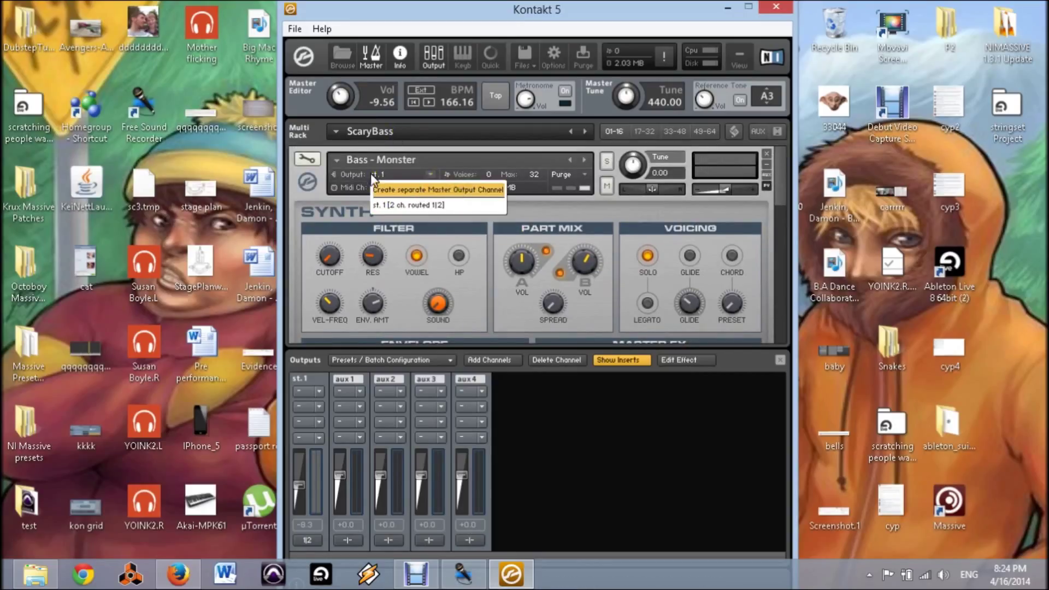
left_click(430, 188)
left_click(429, 188)
mouse_move(471, 217)
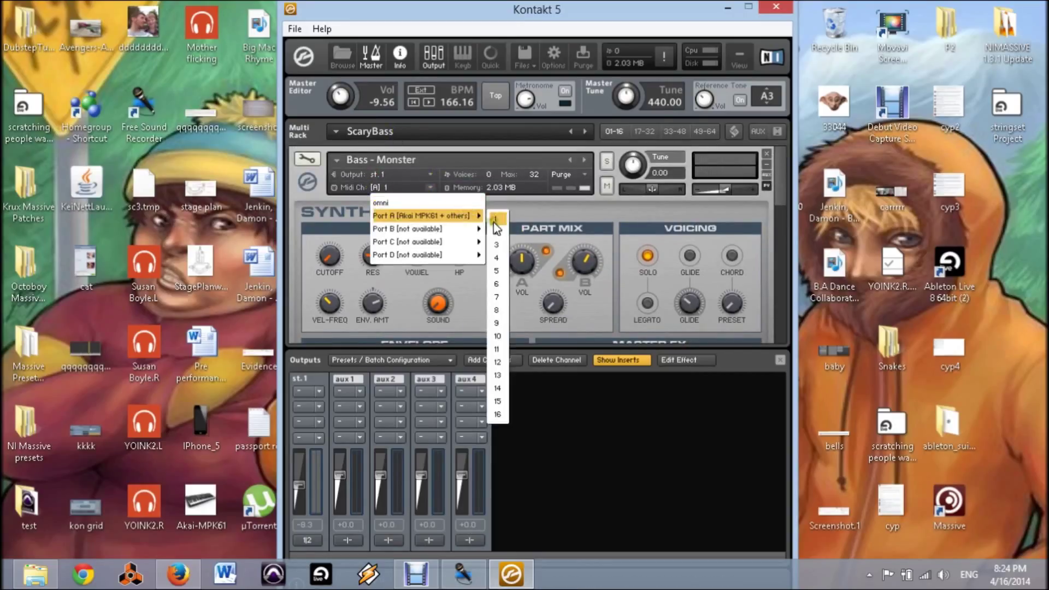
left_click(495, 220)
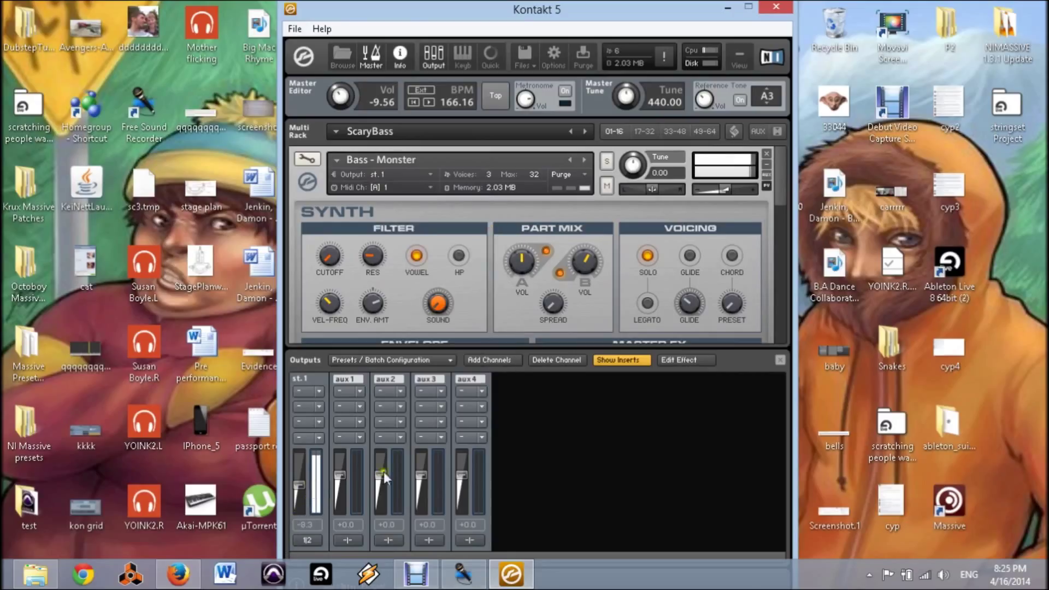
left_click(431, 58)
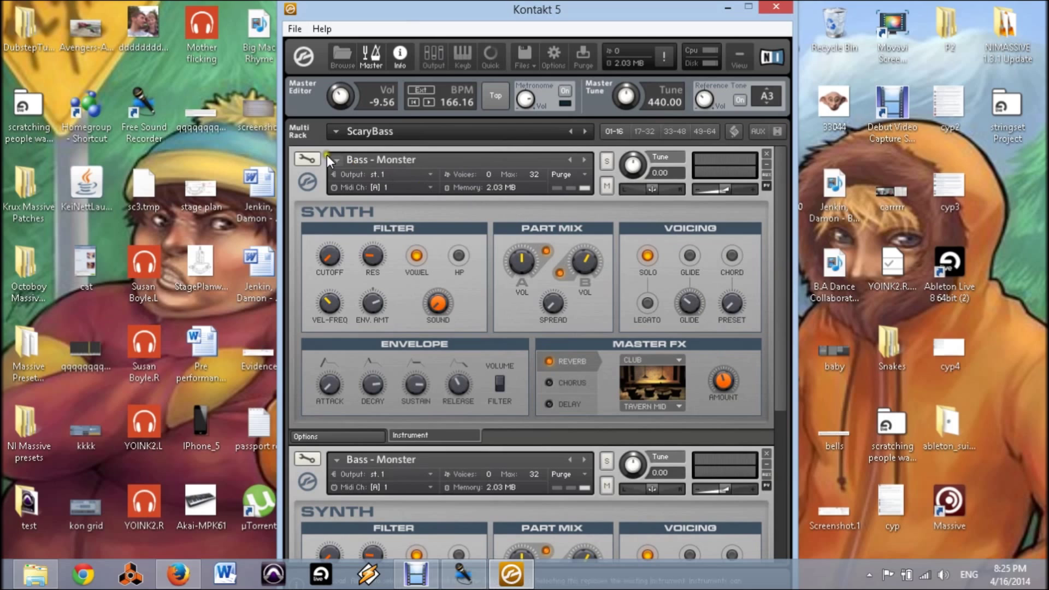
left_click(307, 160)
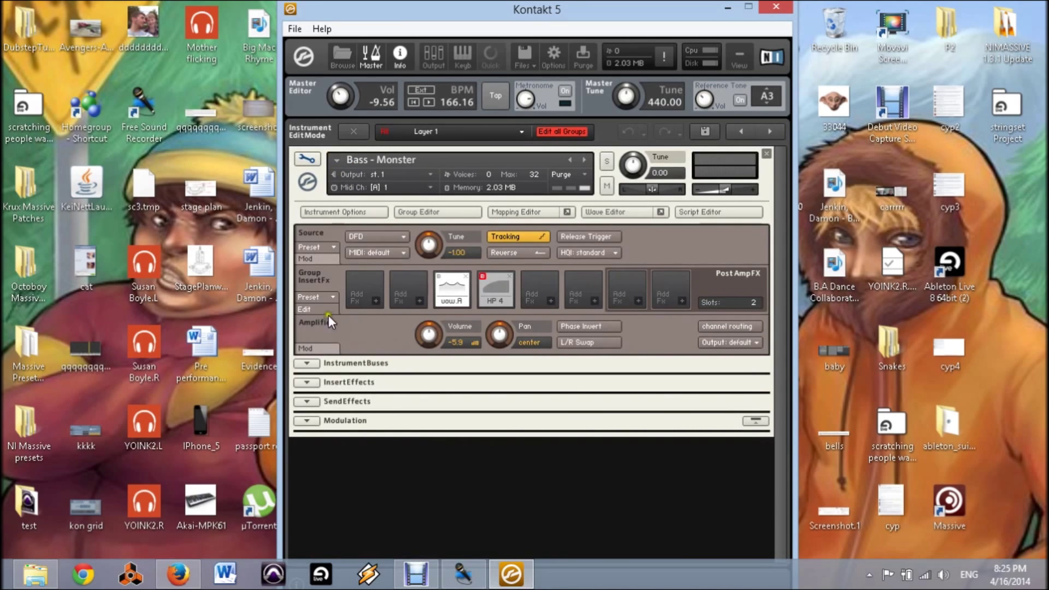
- Add an AHDSR envelope as a pitch modulator in the Source Mod tab
left_click(309, 259)
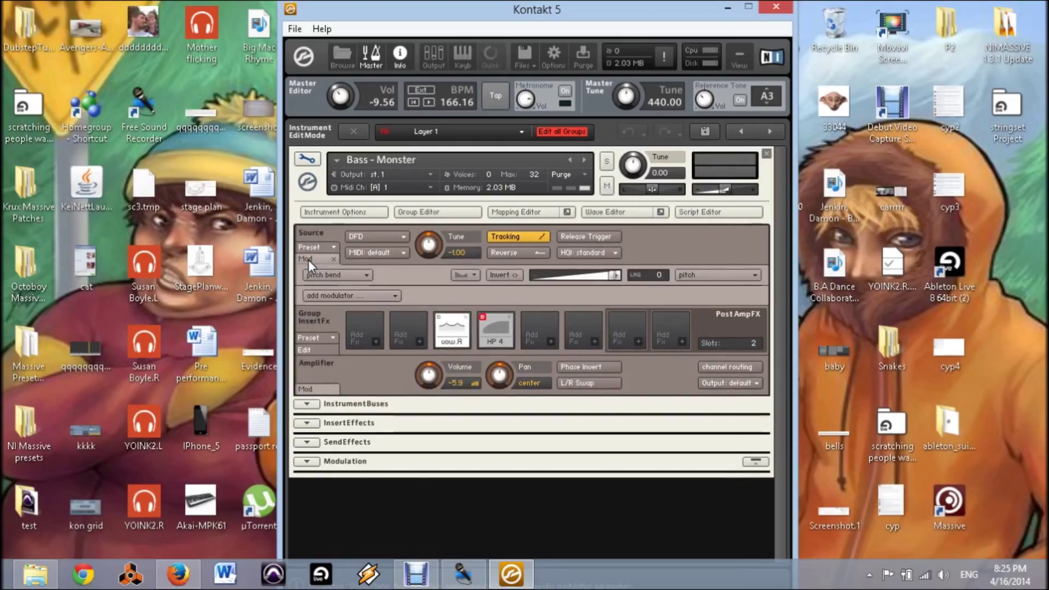
left_click(353, 295)
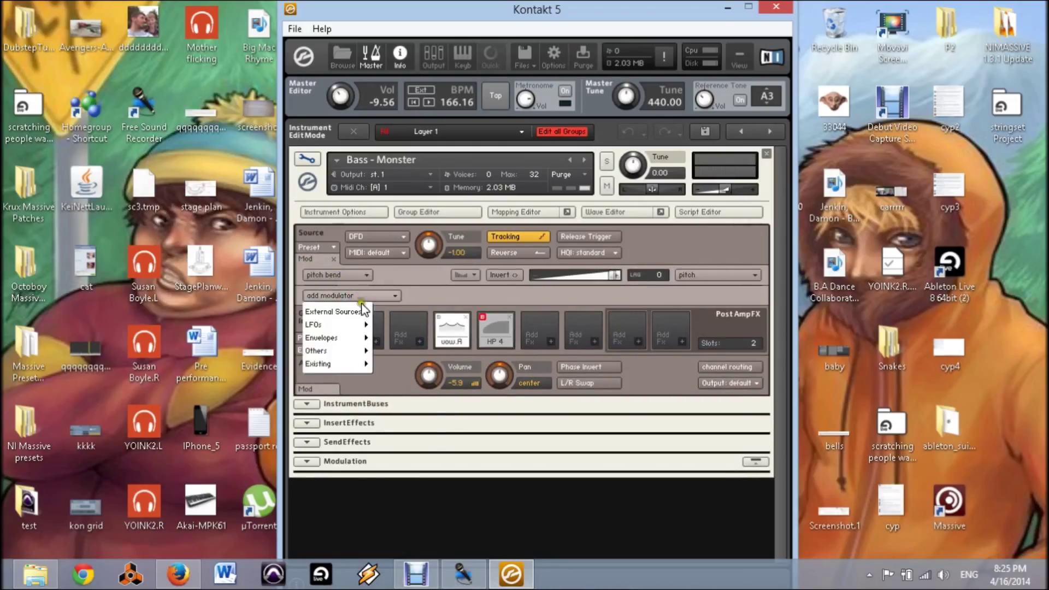
mouse_move(365, 339)
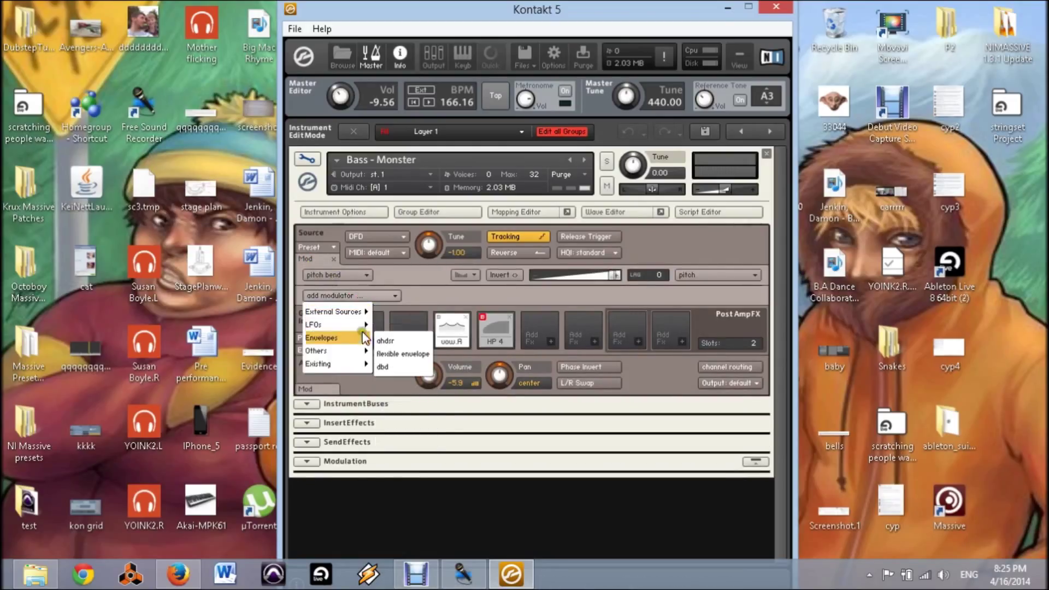
left_click(395, 342)
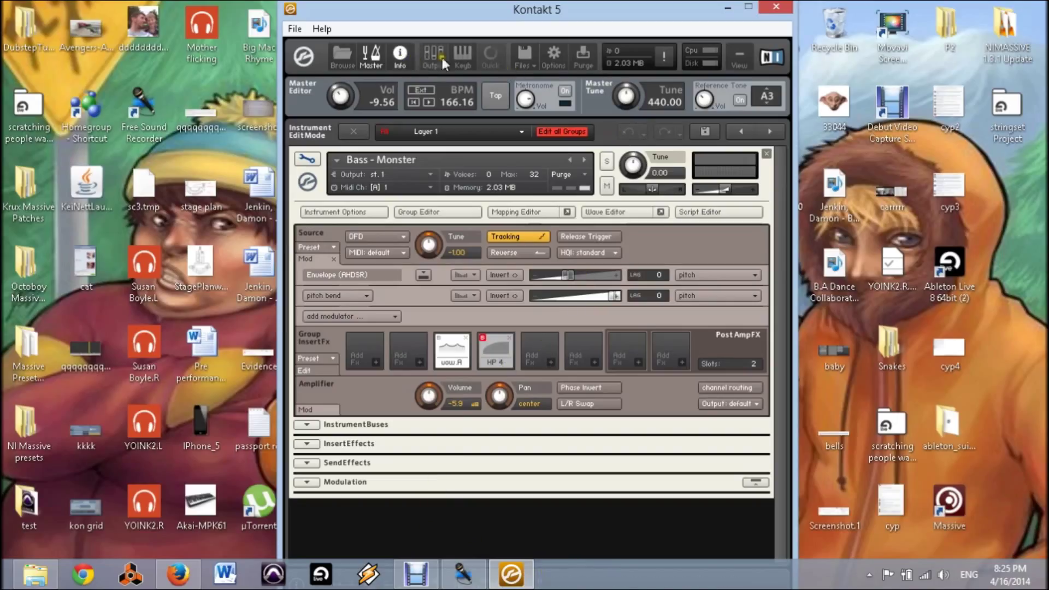
left_click(553, 54)
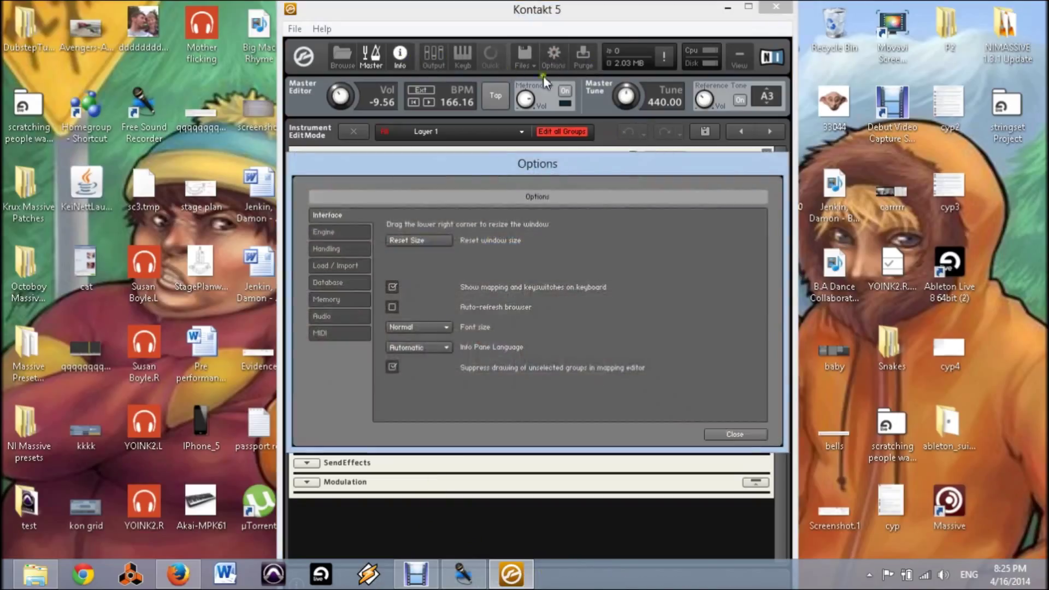
- Reset the Kontakt window to its default size in Options and close the dialog
left_click(418, 241)
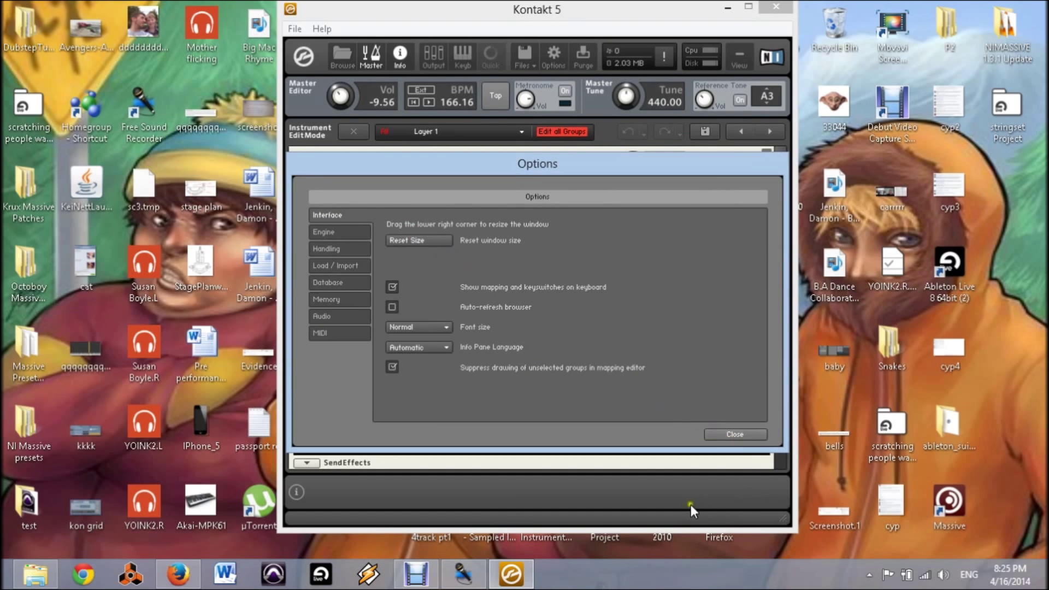
left_click(730, 433)
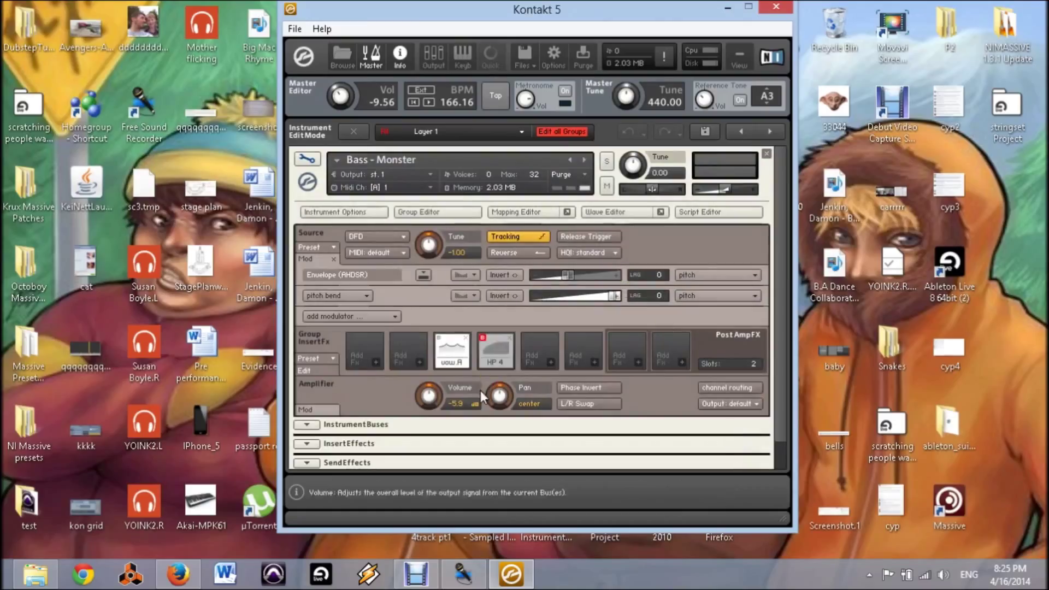
- Set the AHDSR envelope's pitch modulation intensity in the Source section to about 1.3 st
left_click(447, 427)
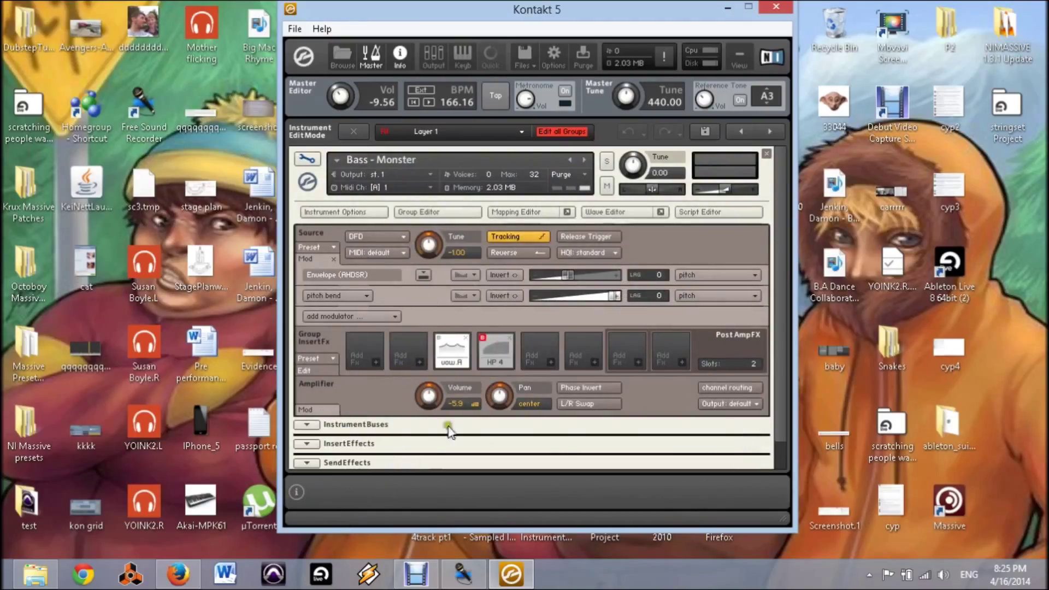
left_click(569, 274)
left_click_drag(570, 276, 602, 274)
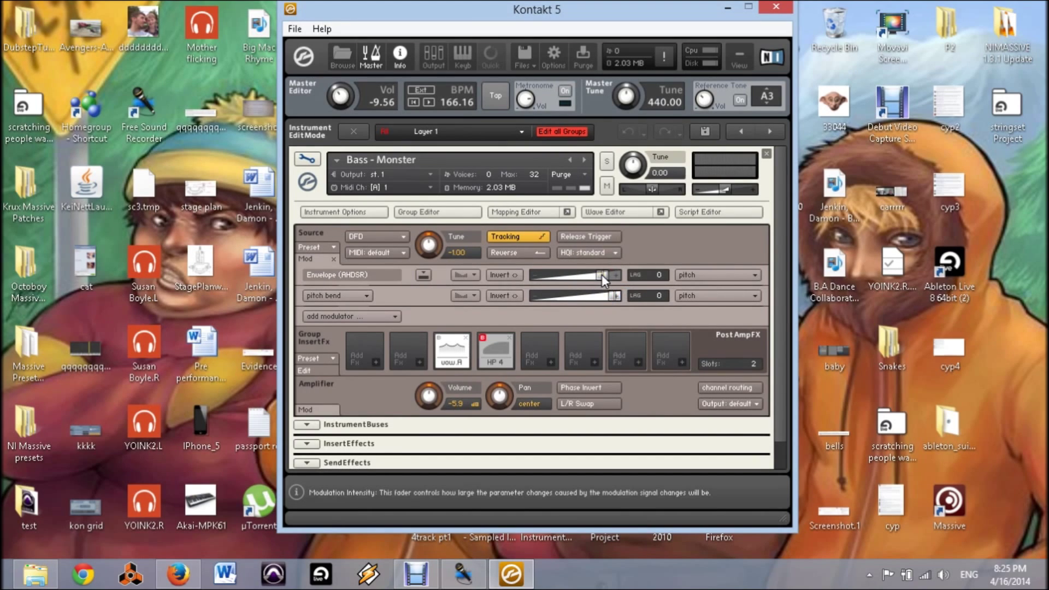
left_click(603, 274)
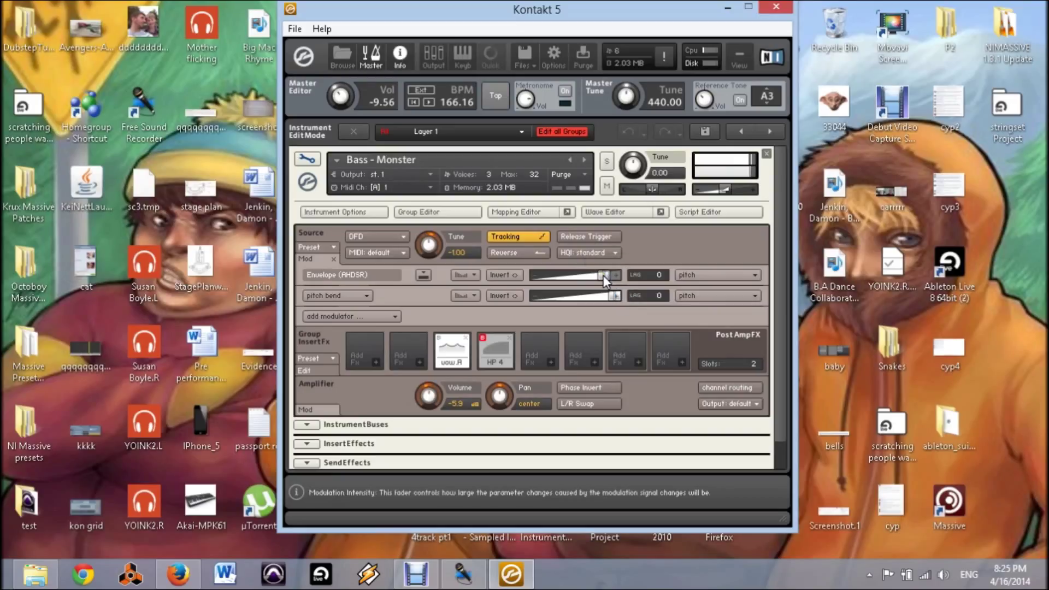
left_click_drag(603, 275, 551, 281)
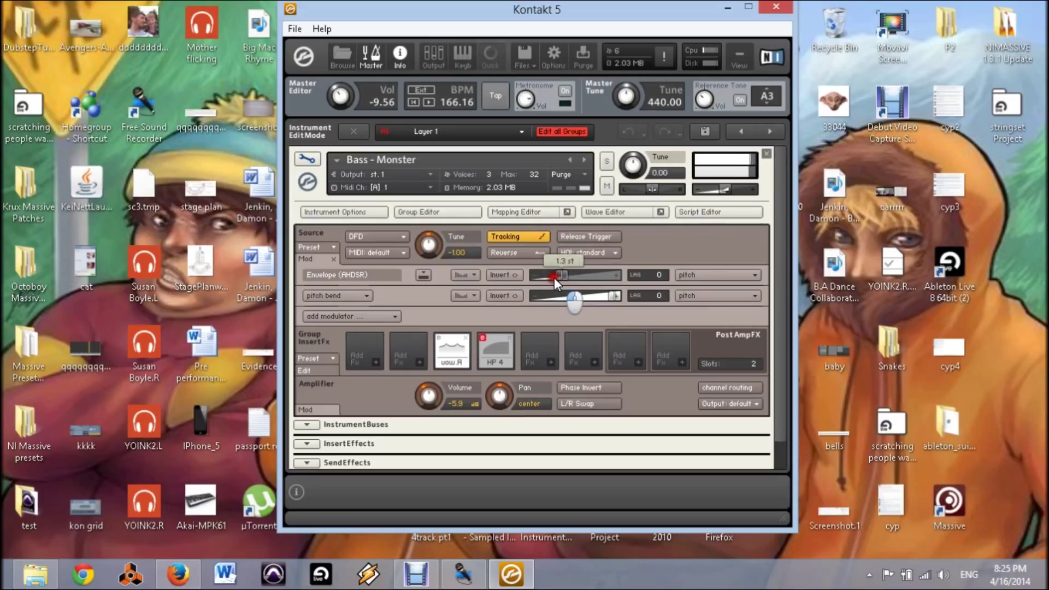
left_click_drag(554, 277, 554, 277)
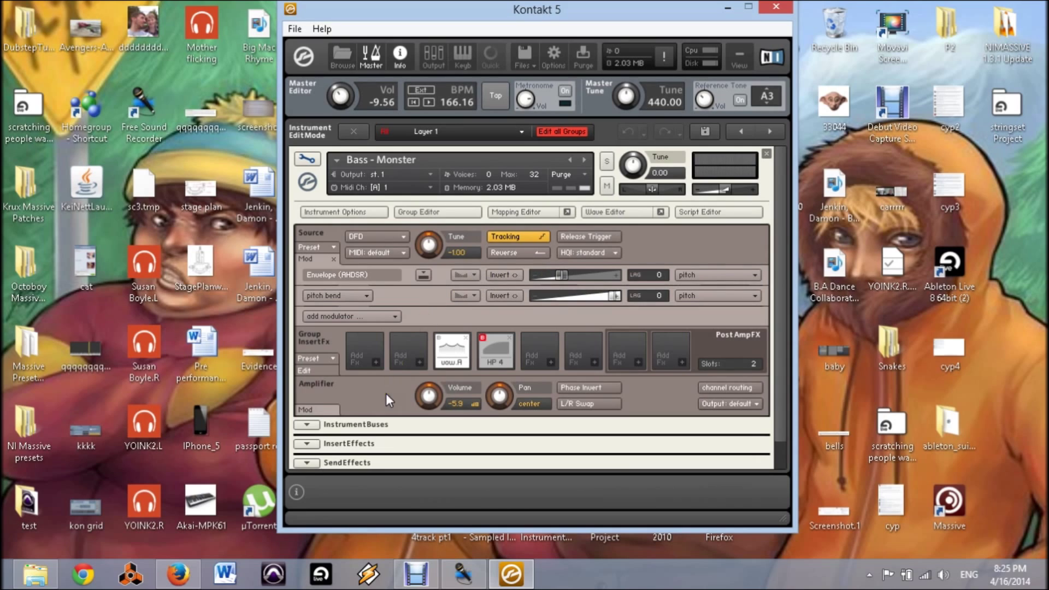
- Expand the Modulation section and raise the volume envelope's Attack to 72.4 ms
scroll(356, 412, "down", 1)
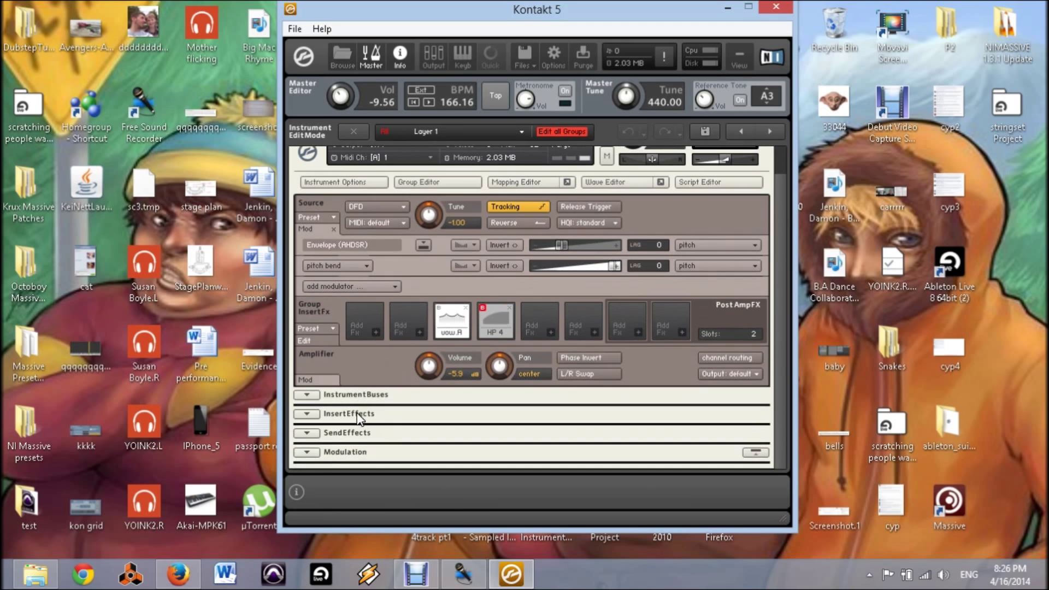
left_click(315, 451)
scroll(565, 392, "down", 4)
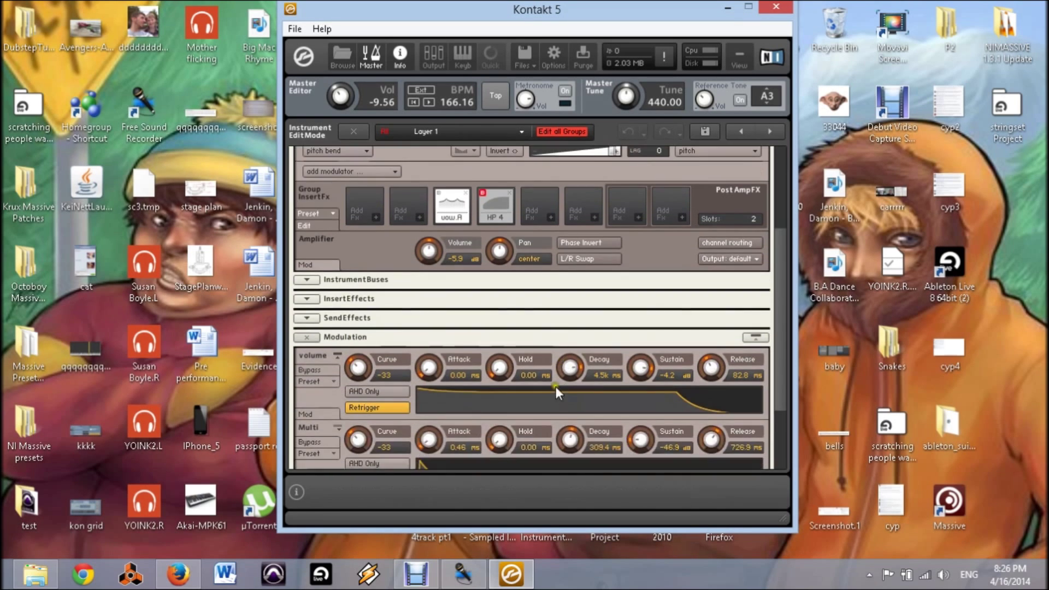
scroll(438, 368, "down", 1)
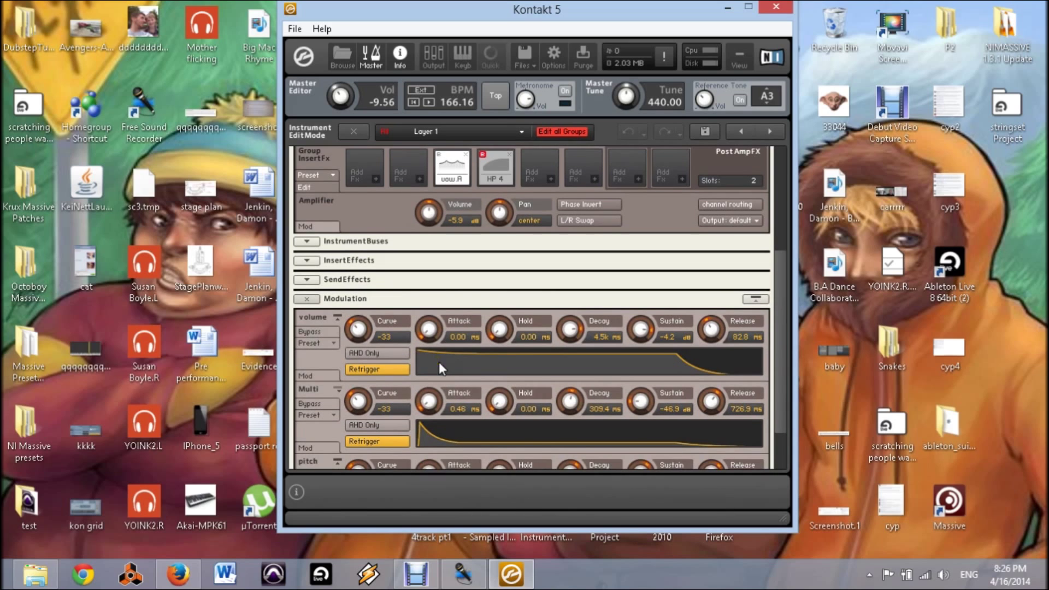
scroll(438, 362, "down", 2)
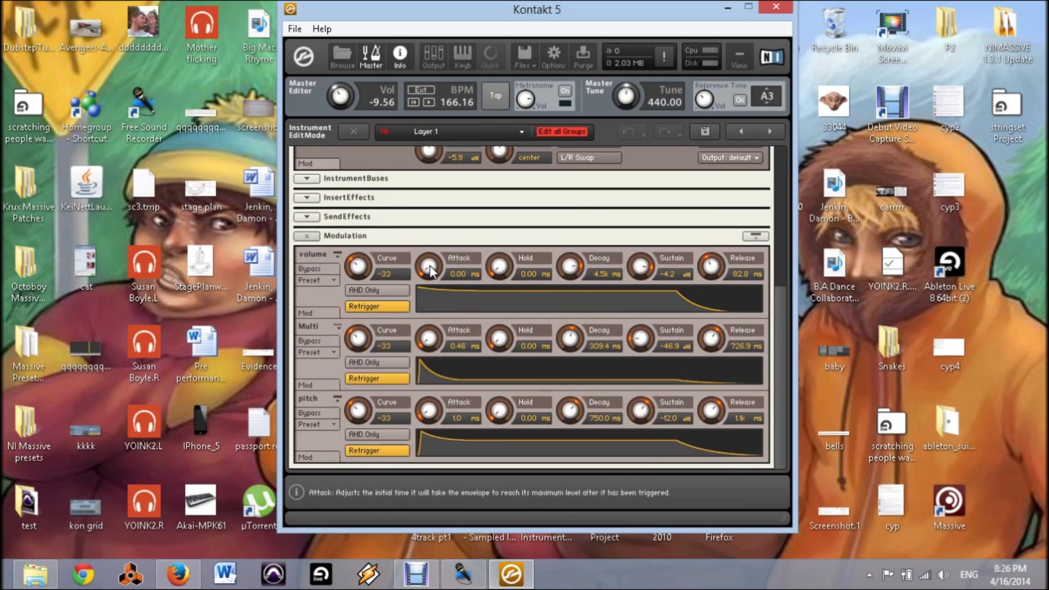
mouse_move(430, 268)
left_mouse_down()
mouse_move(450, 292)
mouse_move(424, 234)
mouse_move(436, 120)
mouse_move(436, 207)
left_mouse_up()
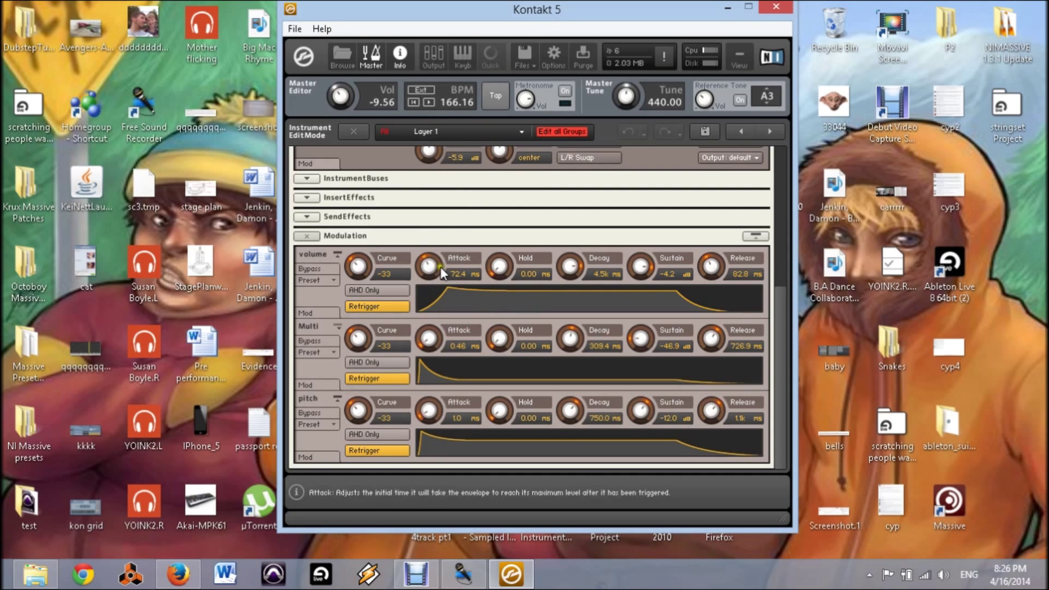
scroll(540, 255, "up", 6)
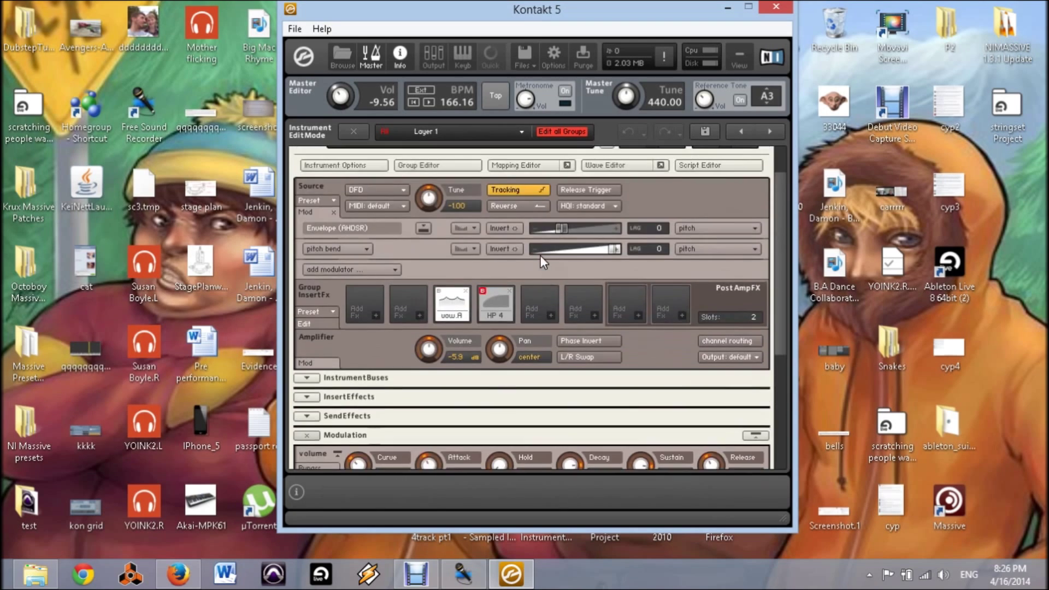
- Leave edit mode for the rack and briefly solo the second Bass - Monster layer to audition it
scroll(540, 254, "up", 3)
left_click(307, 160)
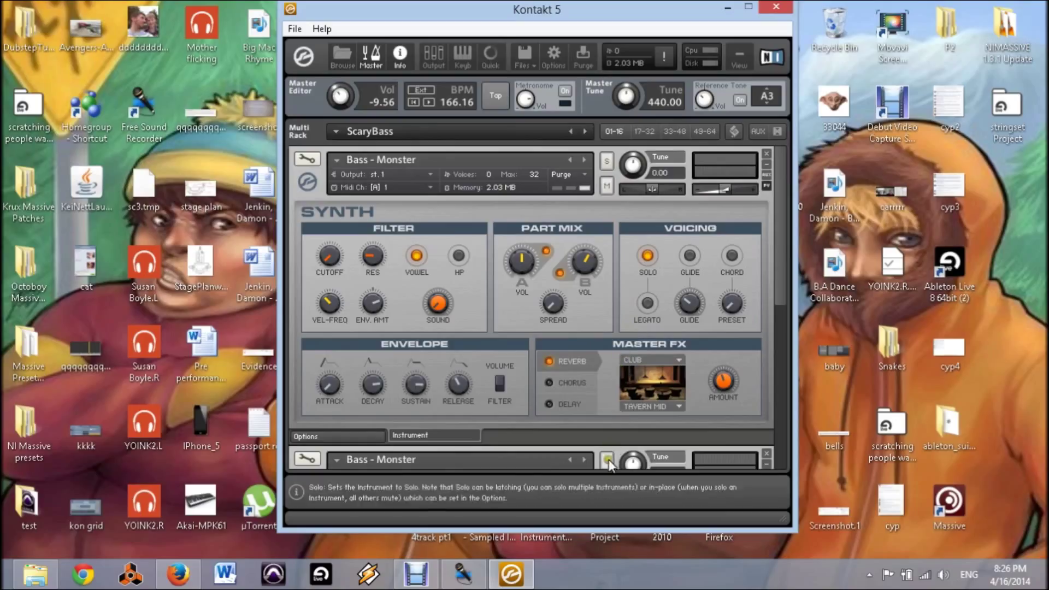
scroll(609, 466, "down", 1)
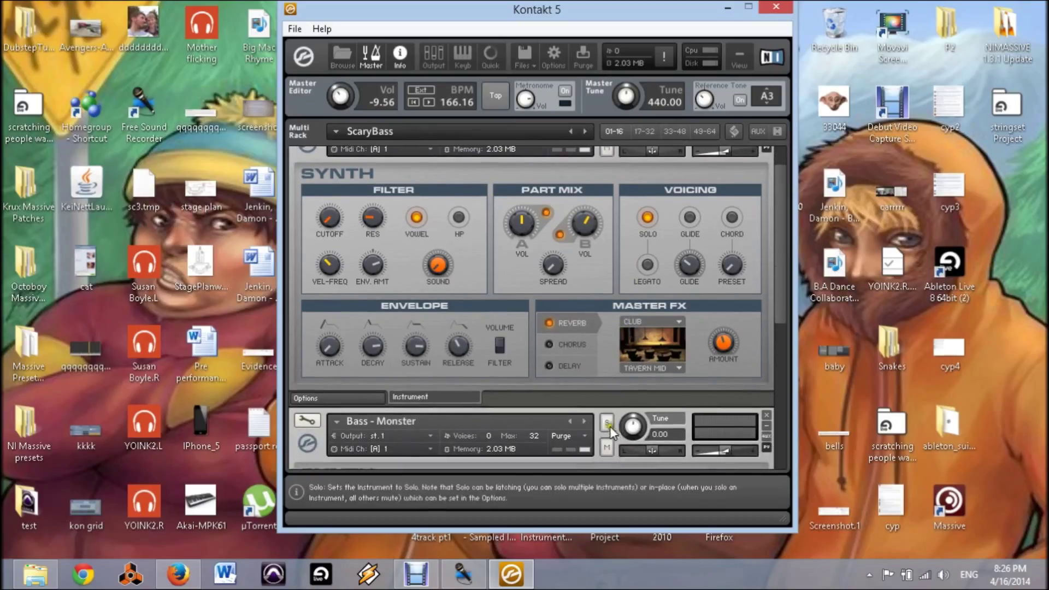
left_click(607, 424)
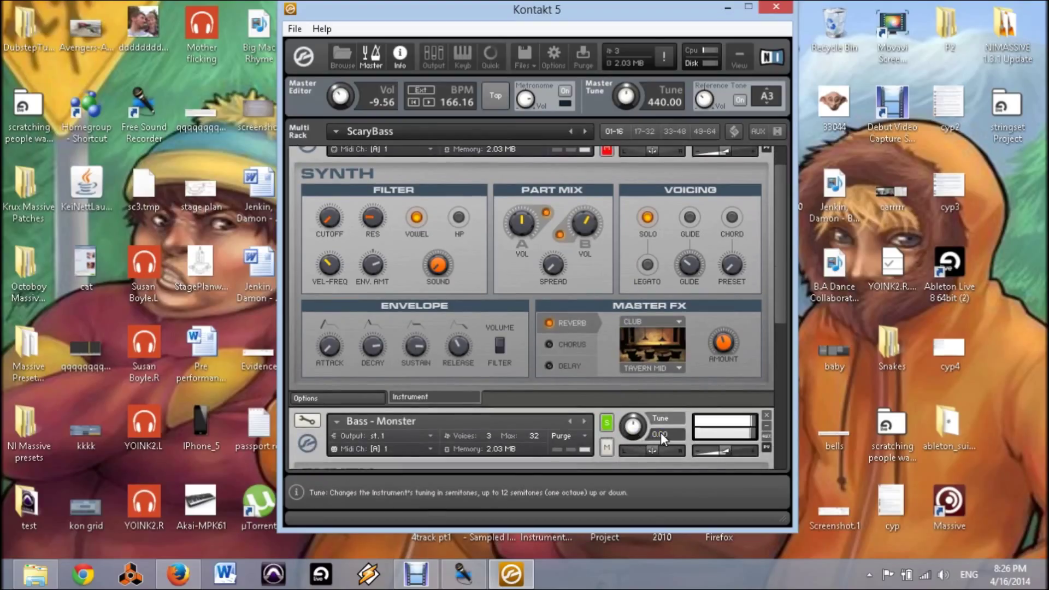
left_click(607, 422)
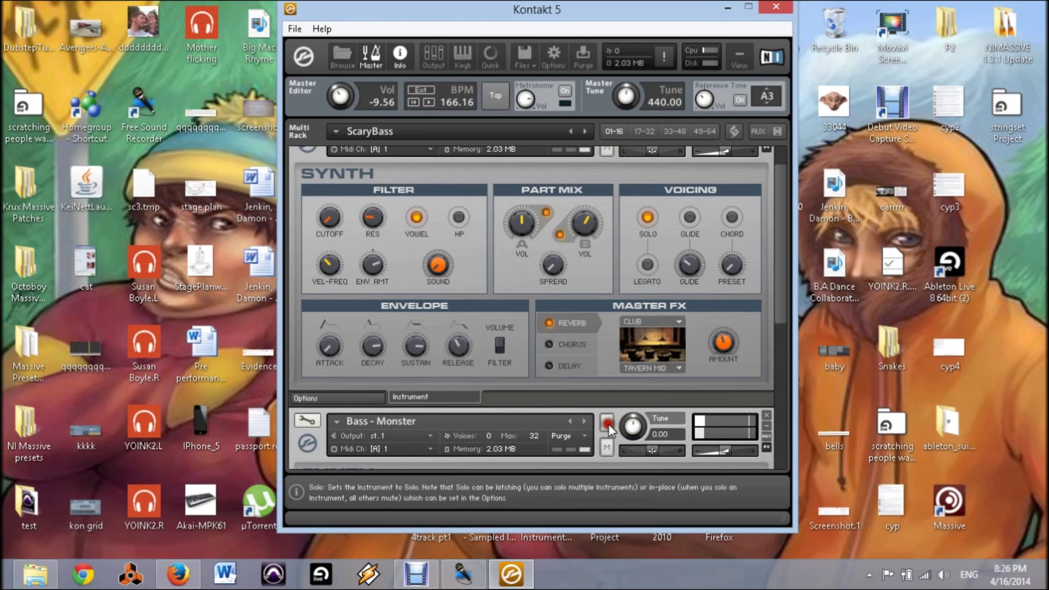
- Rebalance the first Bass - Monster's output volume and detune it to -1.00 semitones
scroll(618, 381, "up", 1)
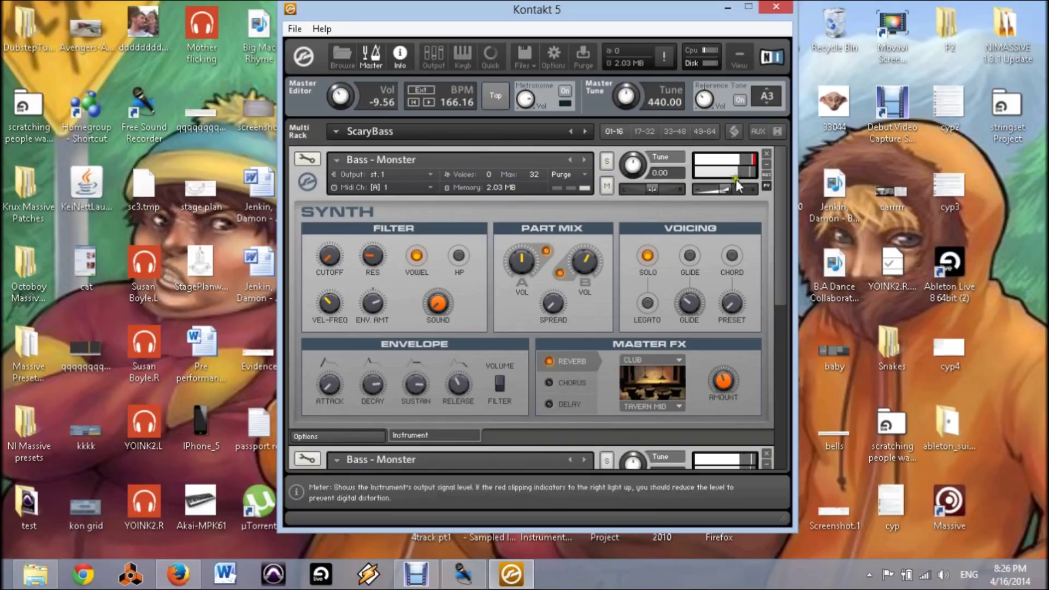
left_click_drag(726, 188, 726, 189)
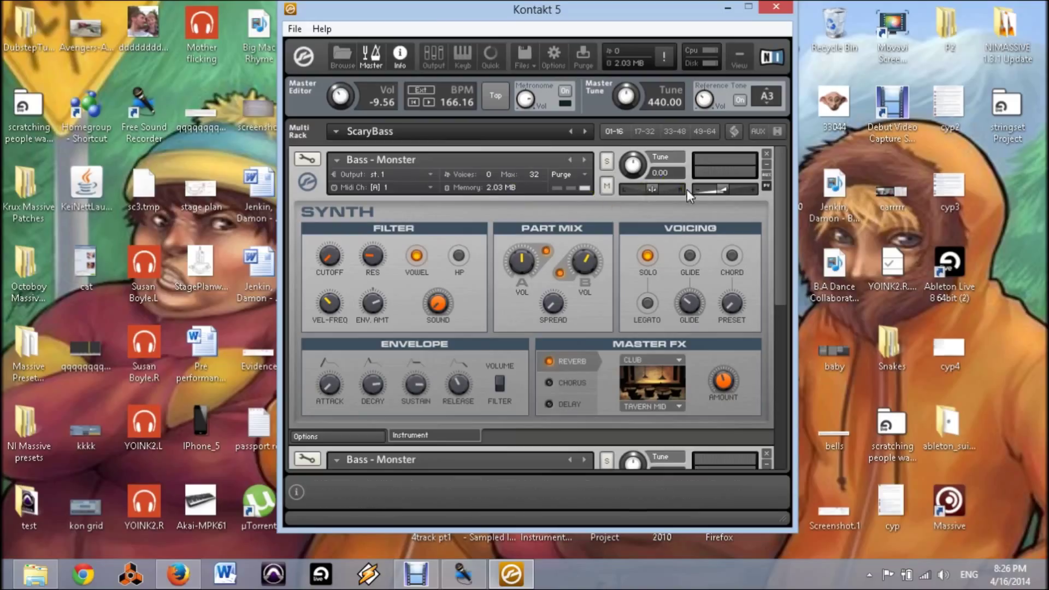
left_click_drag(632, 167, 632, 180)
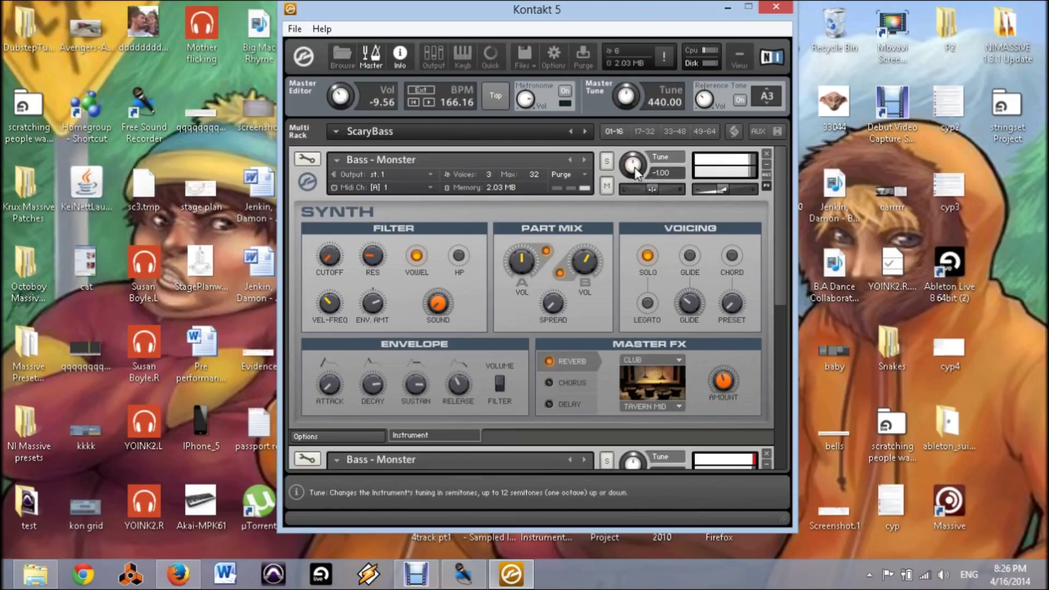
- Adjust the first layer's synth envelope release and raise its filter cutoff
scroll(635, 171, "down", 1)
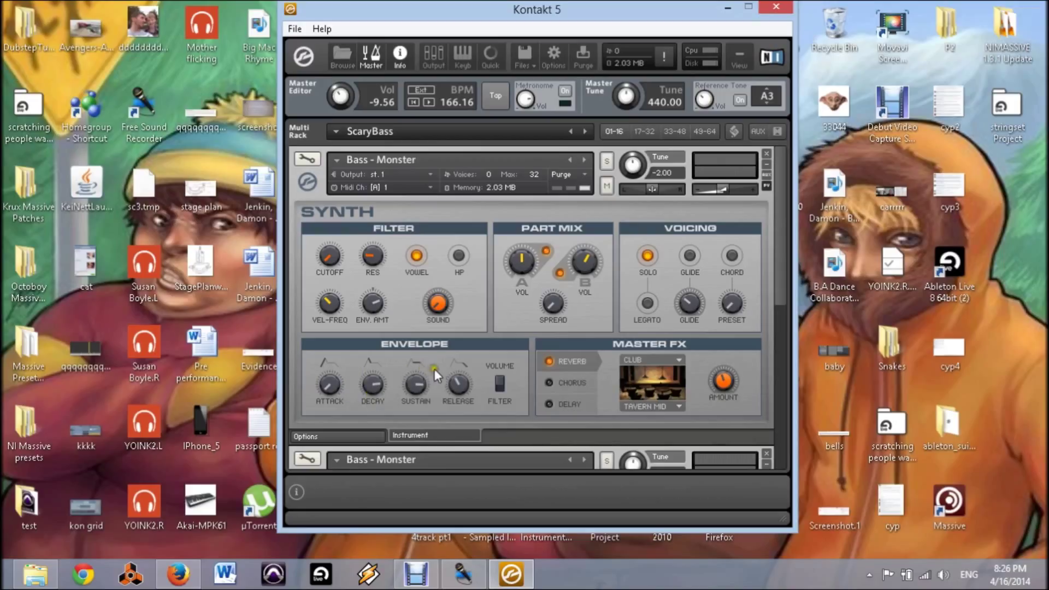
left_click(467, 365)
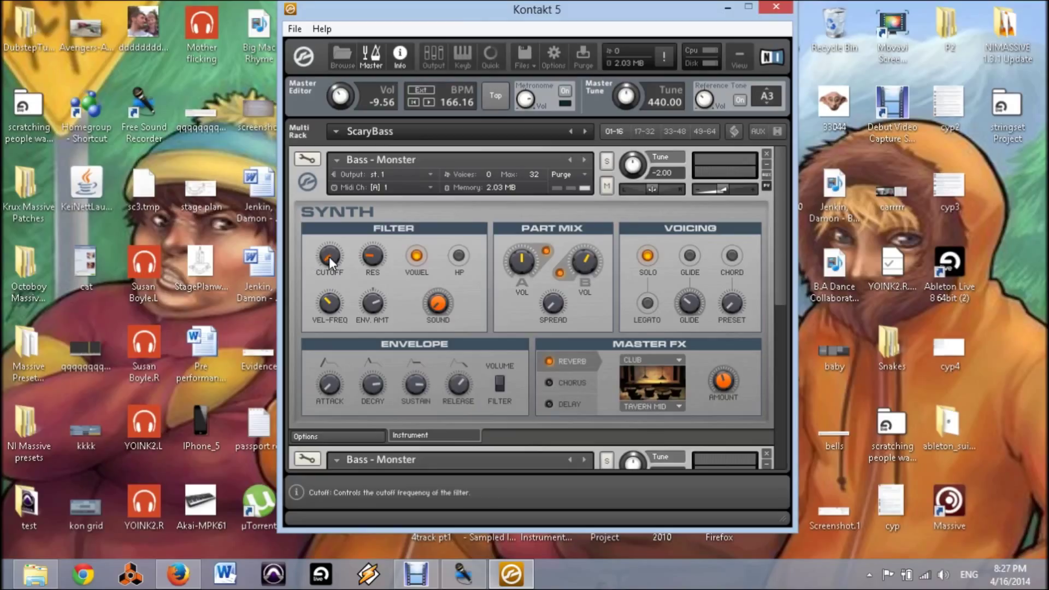
left_click_drag(329, 257, 345, 178)
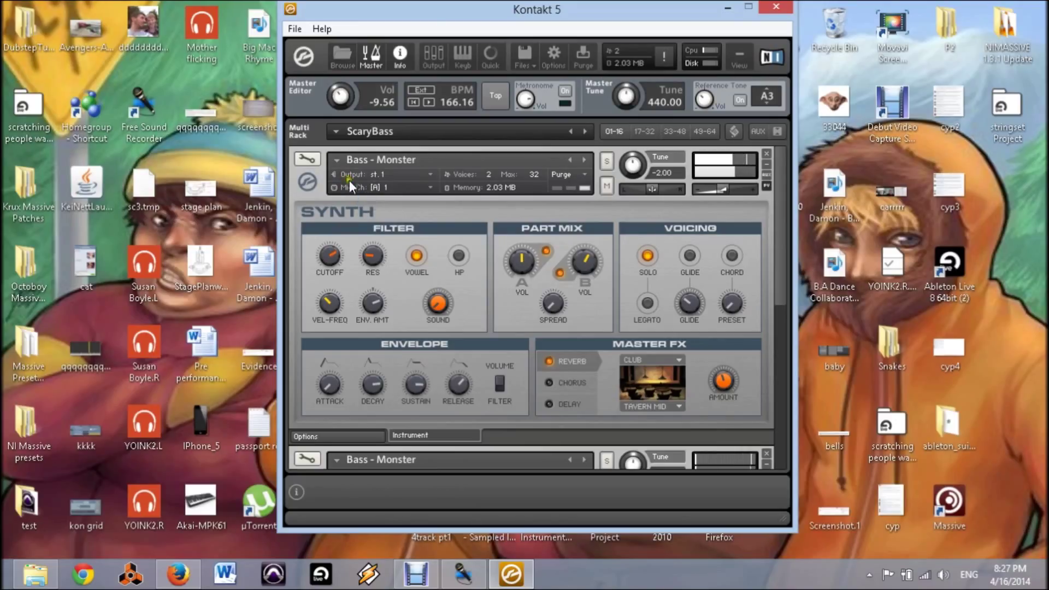